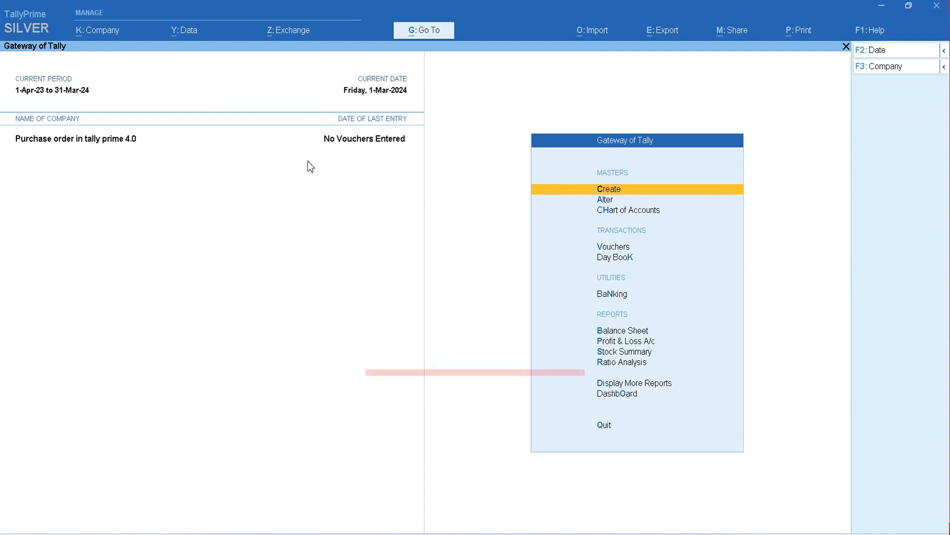
Check the full list of voucher types, including inactive ones, for Purchase Order, then leave voucher creation.
{"action": "key", "text": "v"}
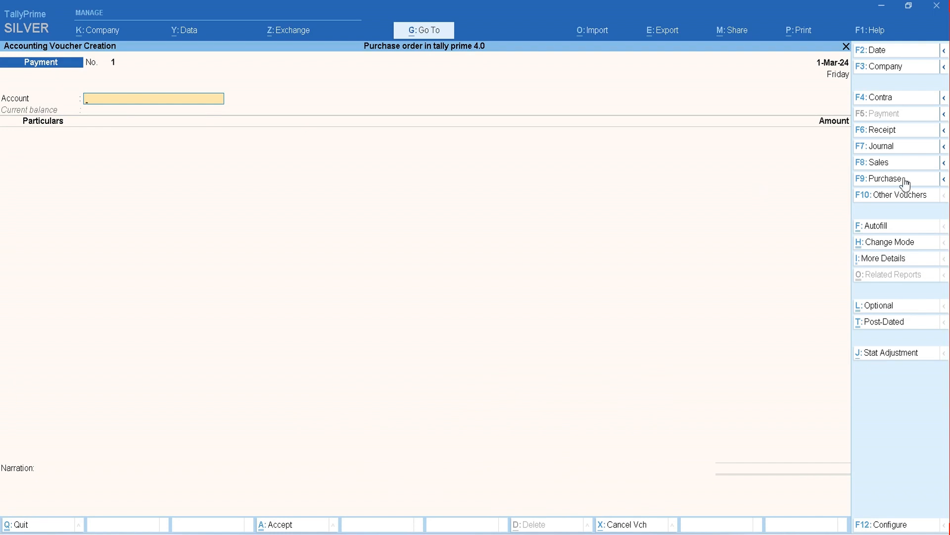
{"action": "left_click", "coordinate": [944, 181]}
{"action": "left_click", "coordinate": [907, 198]}
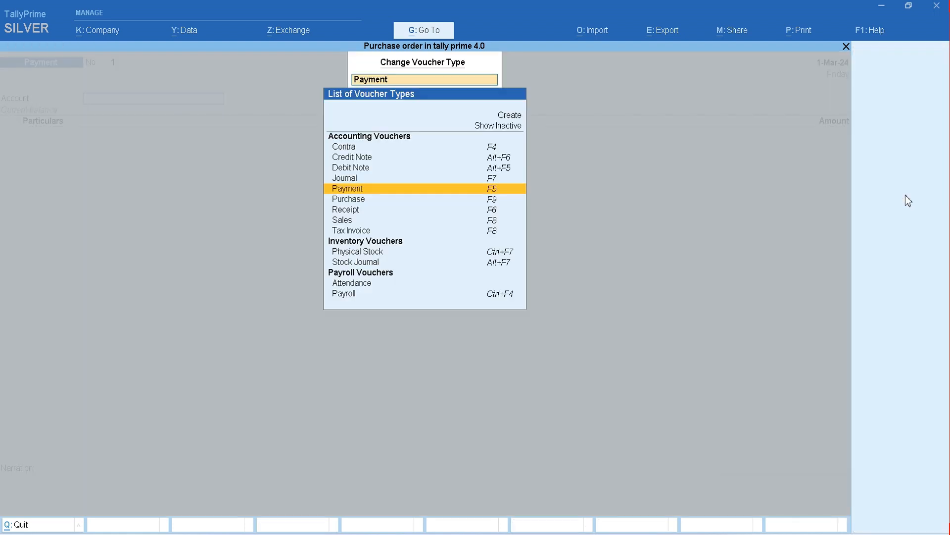
{"action": "key", "text": "Up"}
{"action": "key", "text": "Up"}
{"action": "key", "text": "Up"}
{"action": "key", "text": "Up"}
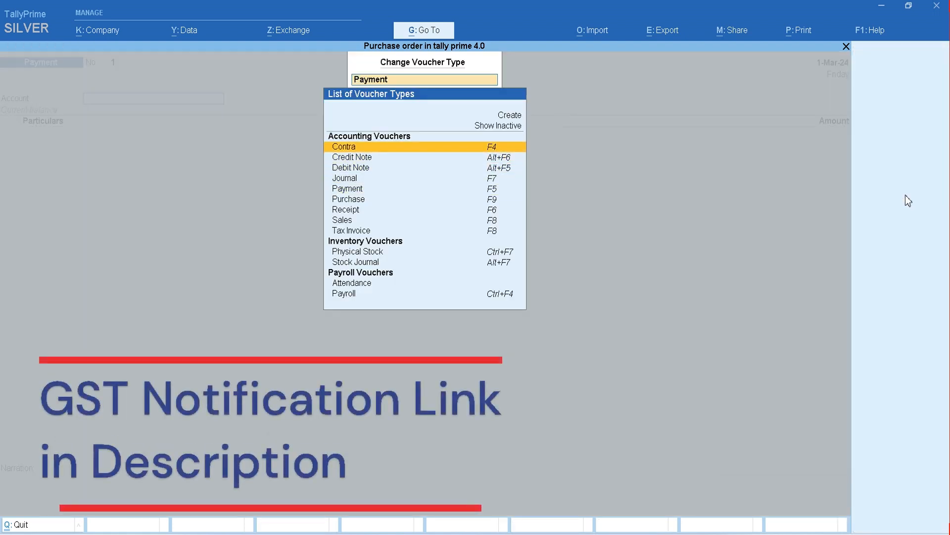
{"action": "key", "text": "Up"}
{"action": "key", "text": "Up"}
{"action": "key", "text": "Down"}
{"action": "key", "text": "Return"}
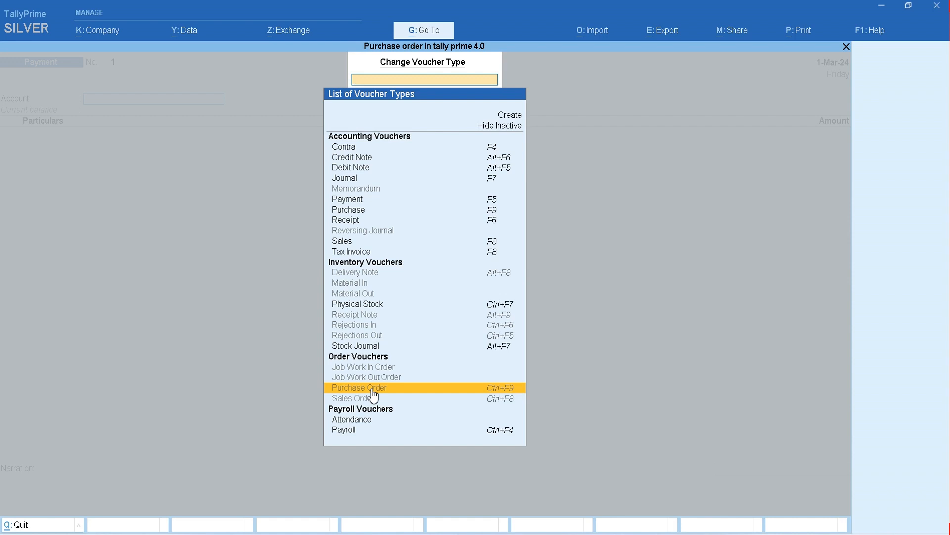
{"action": "key", "text": "Escape"}
{"action": "key", "text": "Escape"}
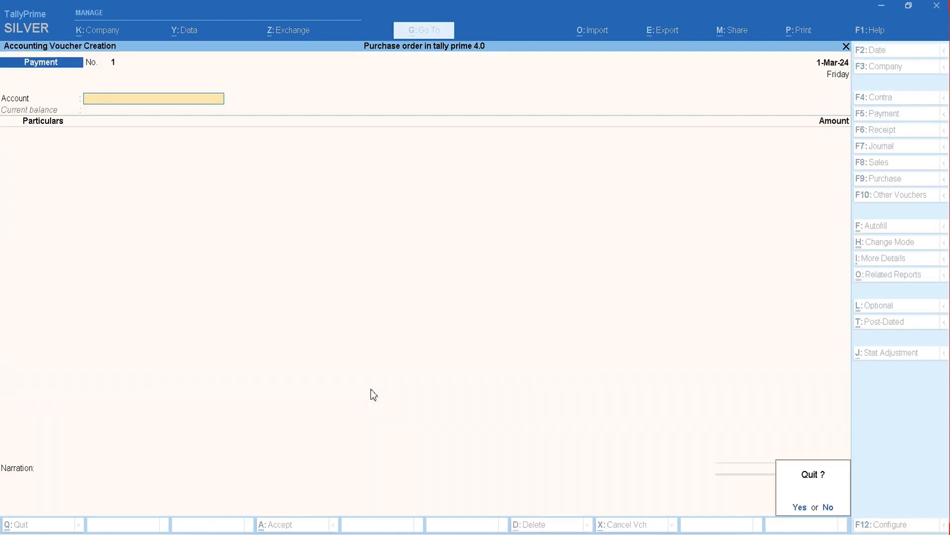
{"action": "key", "text": "Return"}
Open the Purchase Order voucher type for alteration from the masters.
{"action": "key", "text": "Up"}
{"action": "key", "text": "Up"}
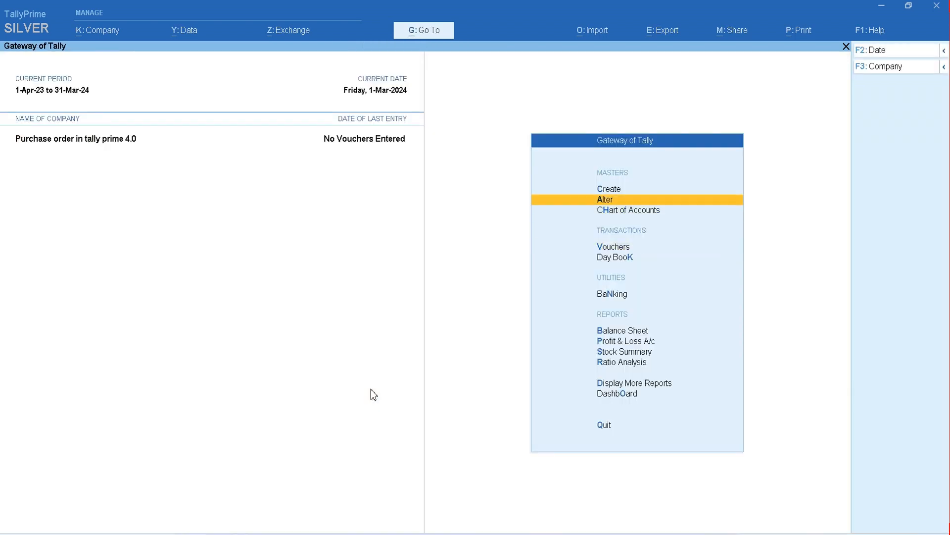
{"action": "key", "text": "Return"}
{"action": "key", "text": "Down"}
{"action": "key", "text": "Down"}
{"action": "key", "text": "Down"}
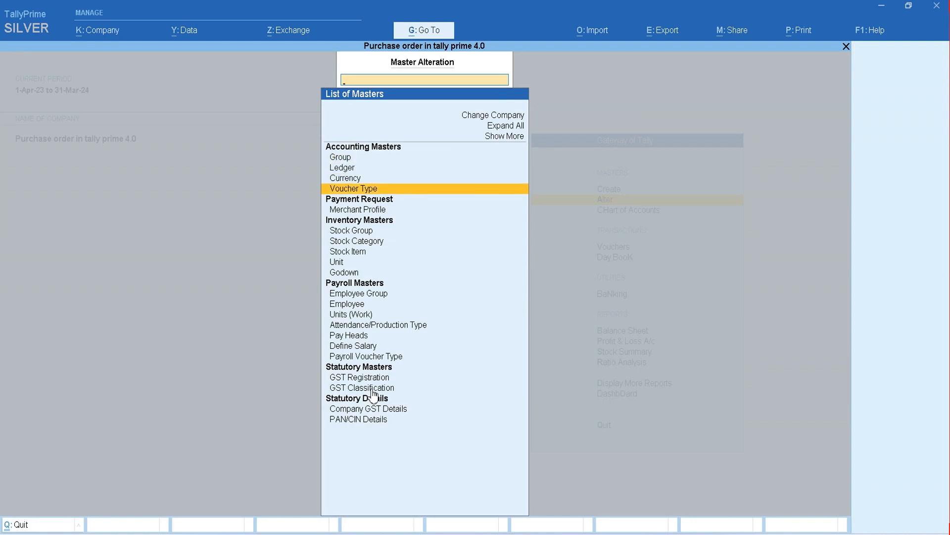
{"action": "key", "text": "Return"}
{"action": "key", "text": "Down"}
{"action": "key", "text": "Down"}
{"action": "key", "text": "Down"}
{"action": "key", "text": "Down"}
{"action": "key", "text": "Down"}
{"action": "key", "text": "Down"}
{"action": "key", "text": "Down"}
{"action": "key", "text": "Down"}
{"action": "key", "text": "Down"}
{"action": "key", "text": "Down"}
{"action": "key", "text": "Down"}
{"action": "key", "text": "Down"}
{"action": "key", "text": "Down"}
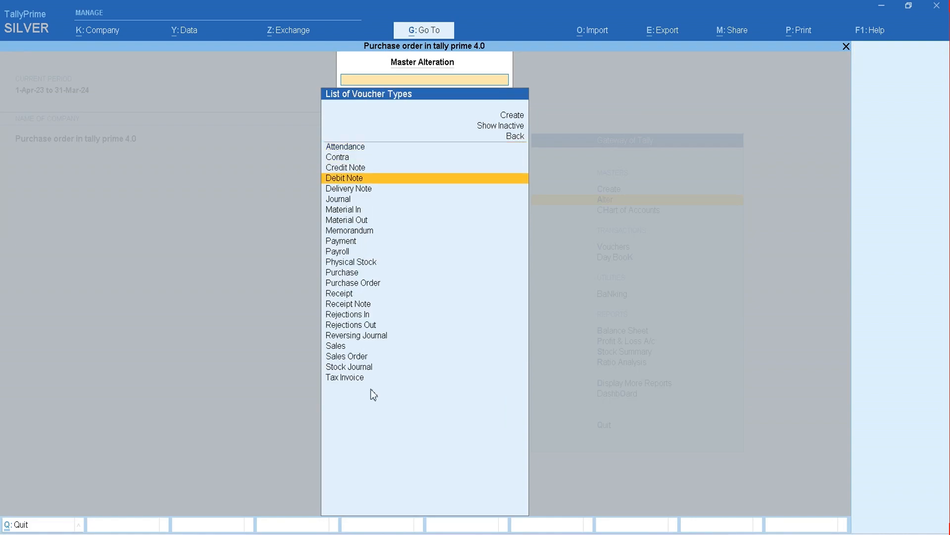
{"action": "key", "text": "Return"}
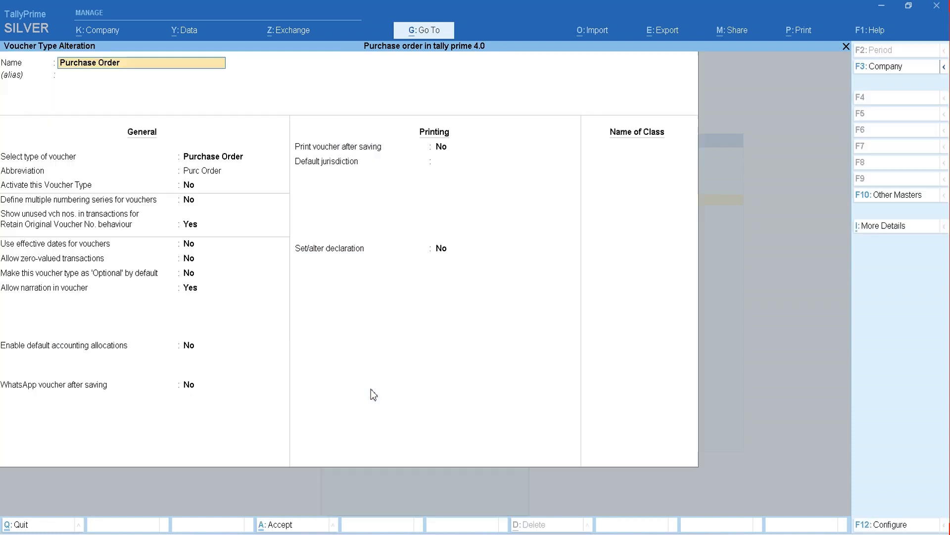
Activate the Purchase Order voucher type and enable multiple numbering series for its vouchers.
{"action": "key", "text": "Return"}
{"action": "key", "text": "Return"}
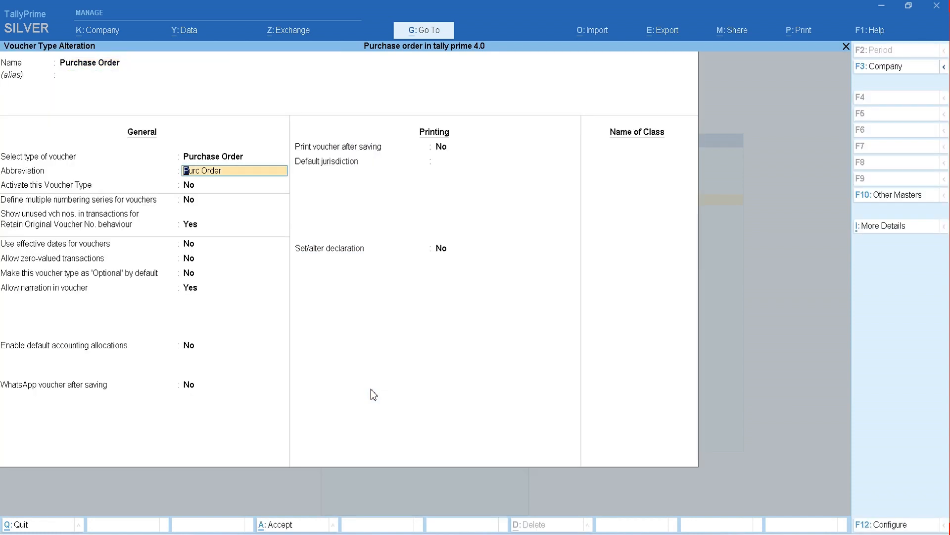
{"action": "key", "text": "Return"}
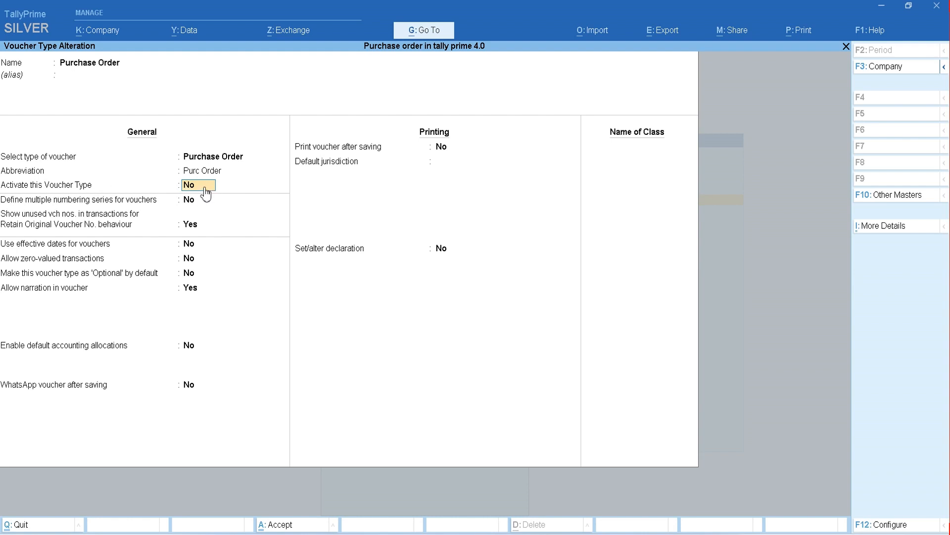
{"action": "type", "text": "y"}
{"action": "key", "text": "Return"}
{"action": "key", "text": "y"}
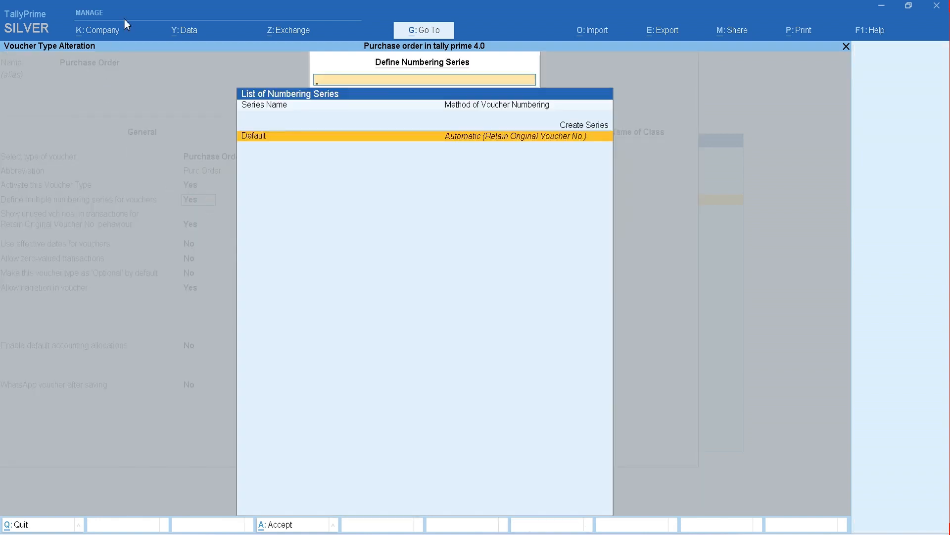
Keep the Default series on Automatic numbering with Retain Original Voucher No. and enable altering its additional numbering details.
{"action": "left_click", "coordinate": [291, 143]}
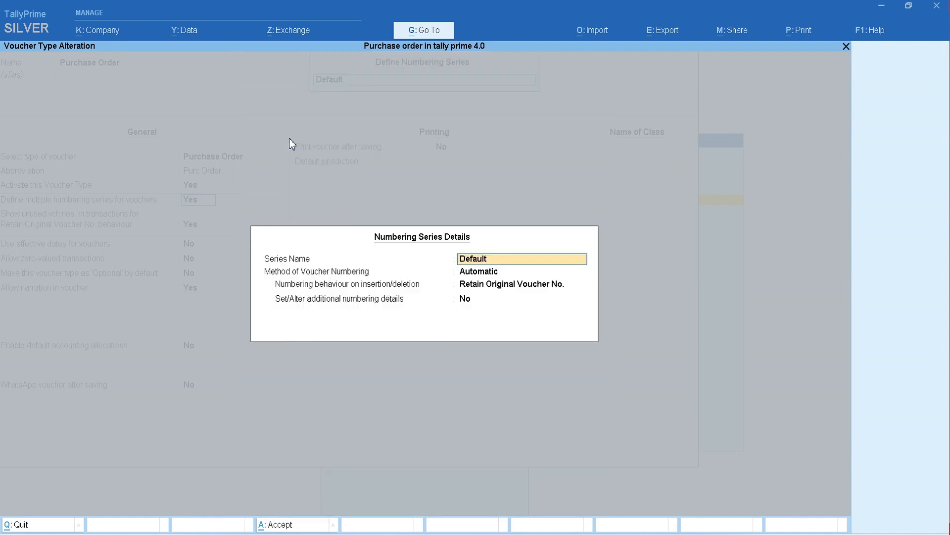
{"action": "key", "text": "Return"}
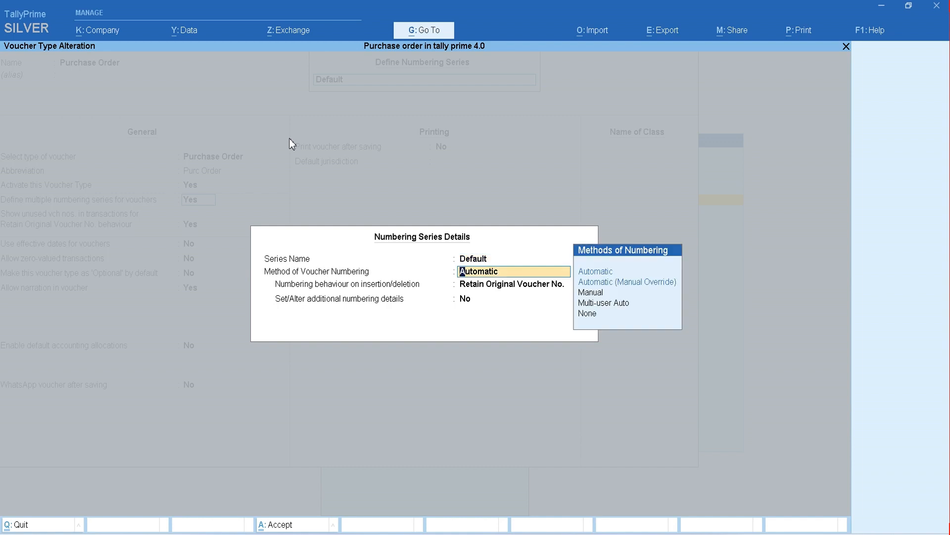
{"action": "key", "text": "Return"}
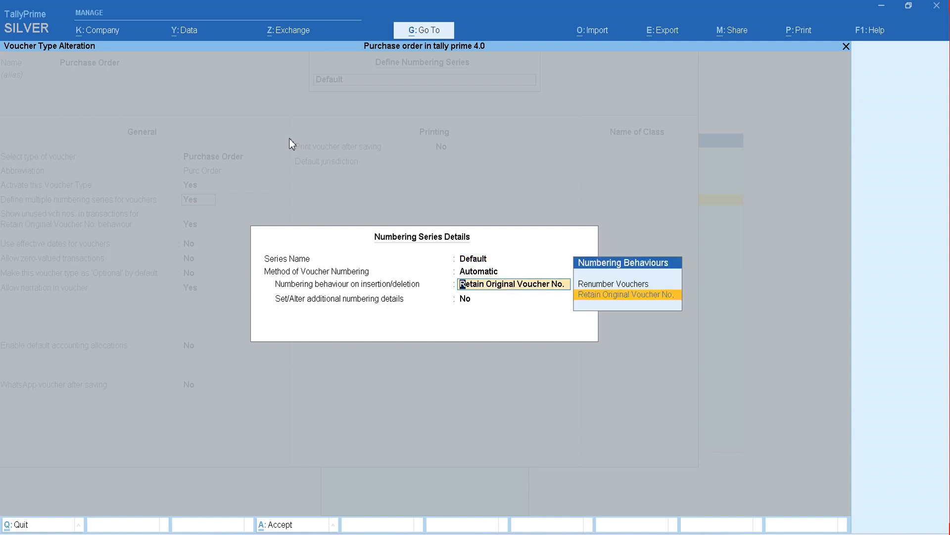
{"action": "key", "text": "Return"}
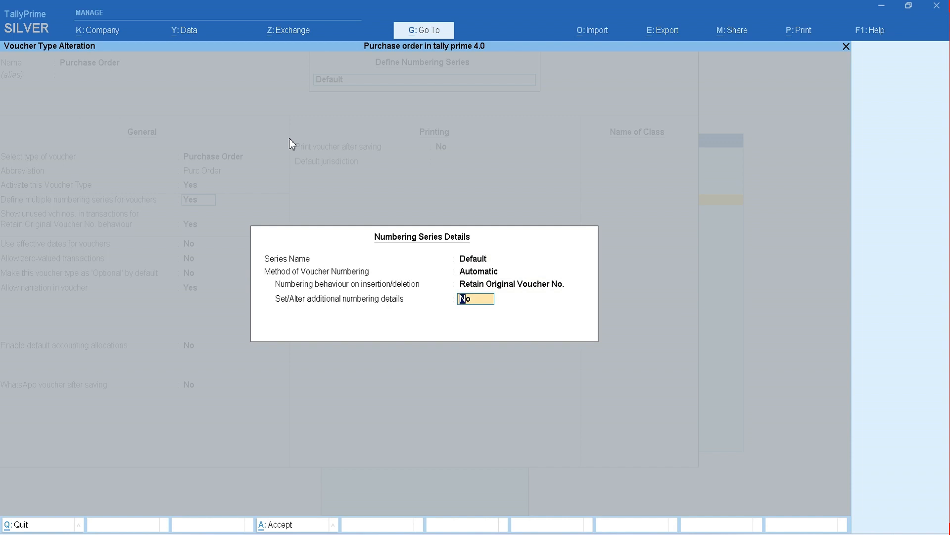
{"action": "type", "text": "y"}
{"action": "key", "text": "Return"}
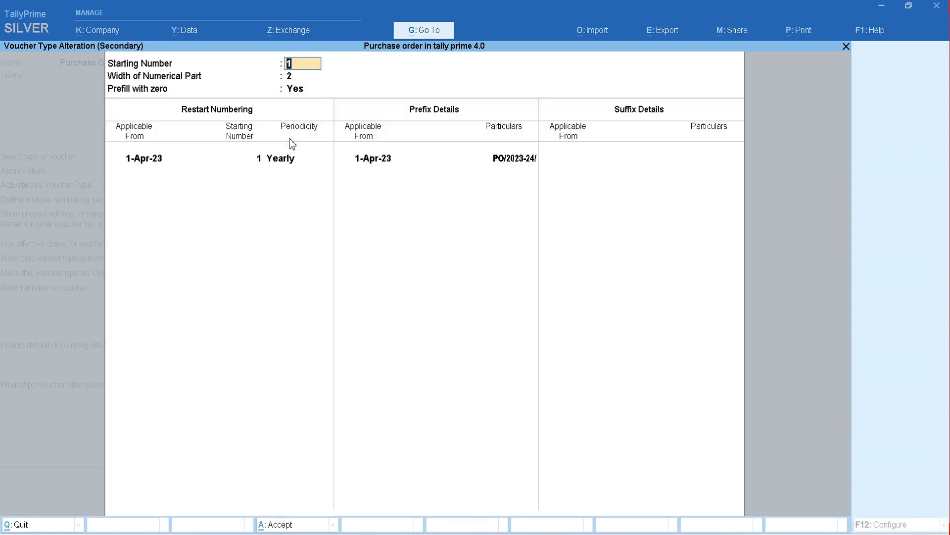
Accept the Default series with starting number 1, width 2, zero prefill, yearly restart and prefix PO/2023-24/ from 1-Apr-23.
{"action": "key", "text": "Return"}
{"action": "key", "text": "Return"}
{"action": "key", "text": "Return"}
{"action": "key", "text": "Return"}
{"action": "key", "text": "Return"}
{"action": "key", "text": "Return"}
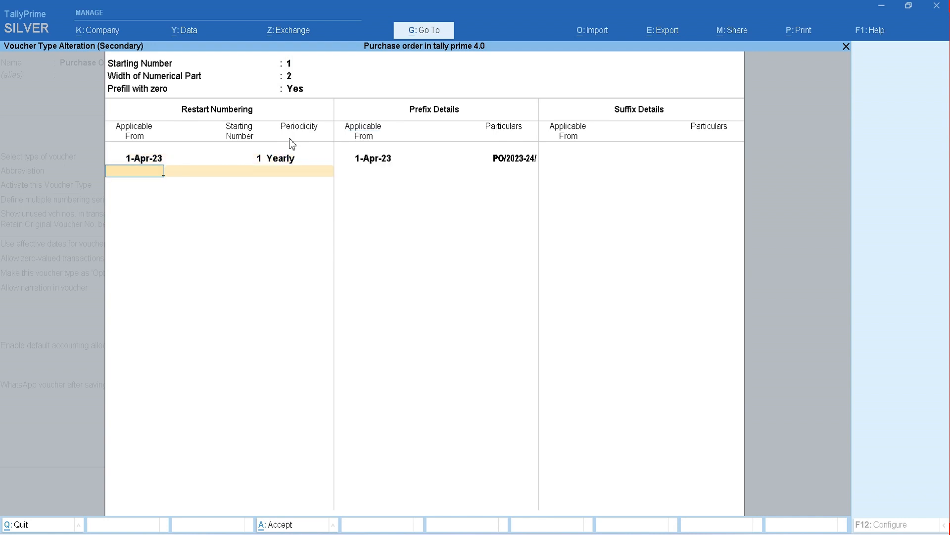
{"action": "key", "text": "Return"}
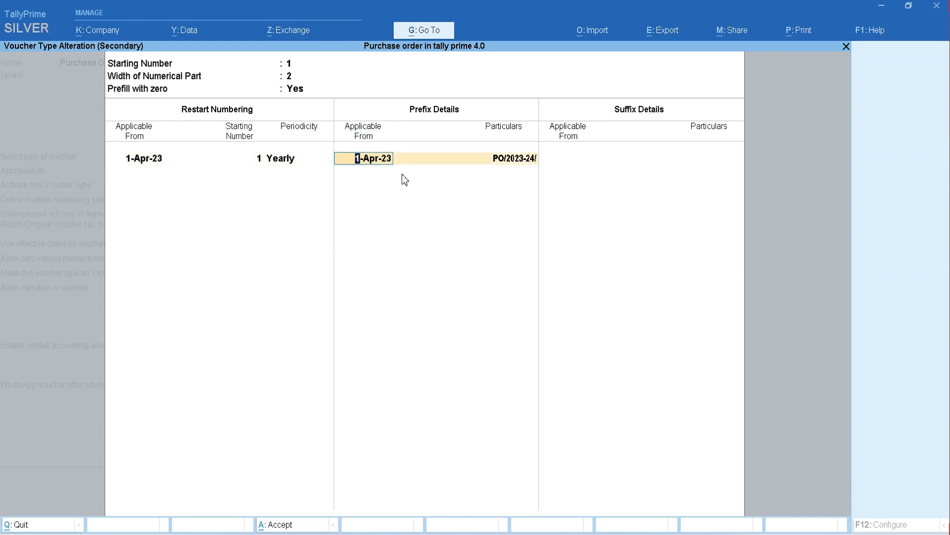
{"action": "left_click", "coordinate": [527, 165]}
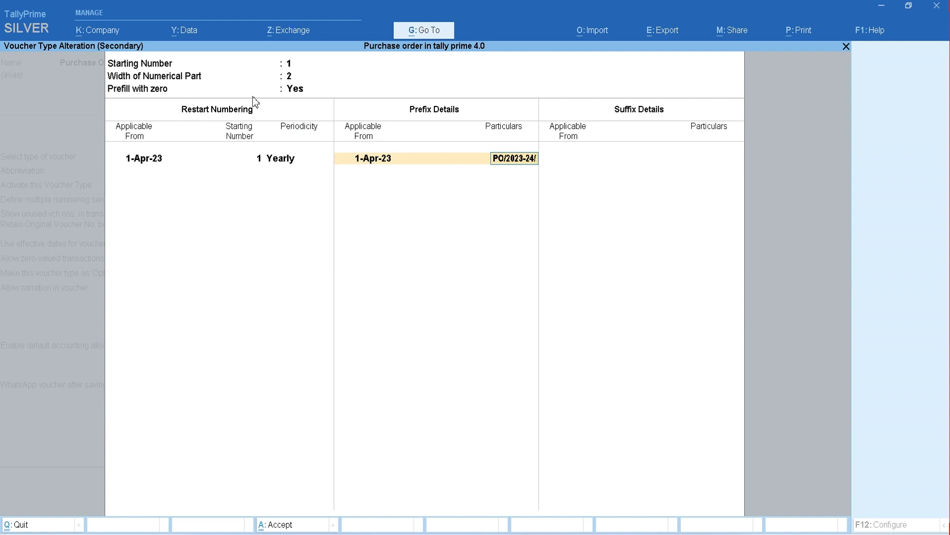
{"action": "left_click", "coordinate": [296, 90]}
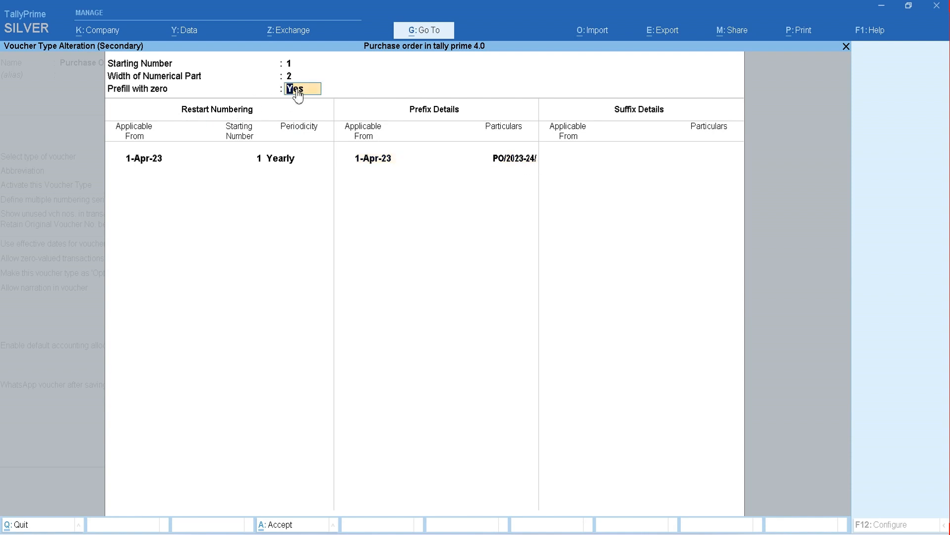
{"action": "left_click", "coordinate": [536, 158]}
{"action": "key", "text": "Return"}
{"action": "key", "text": "Return"}
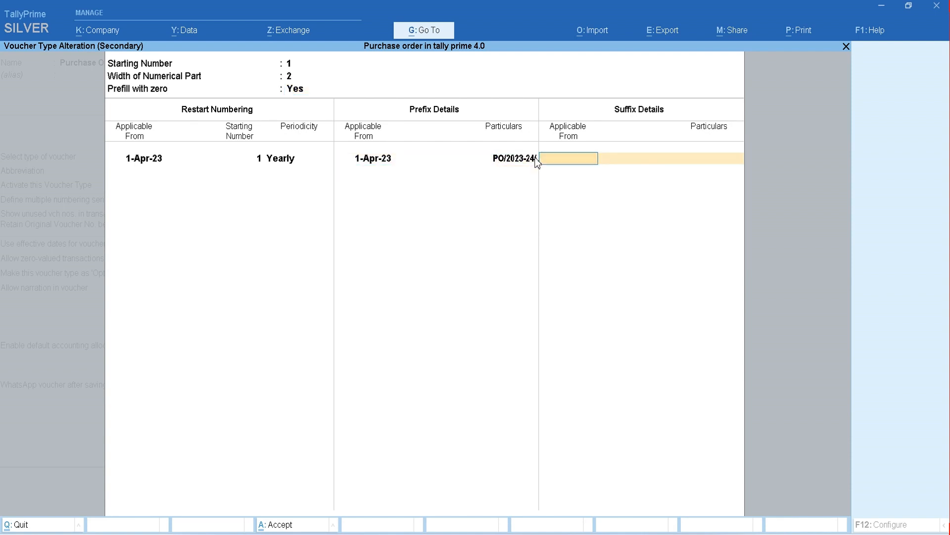
{"action": "key", "text": "Return"}
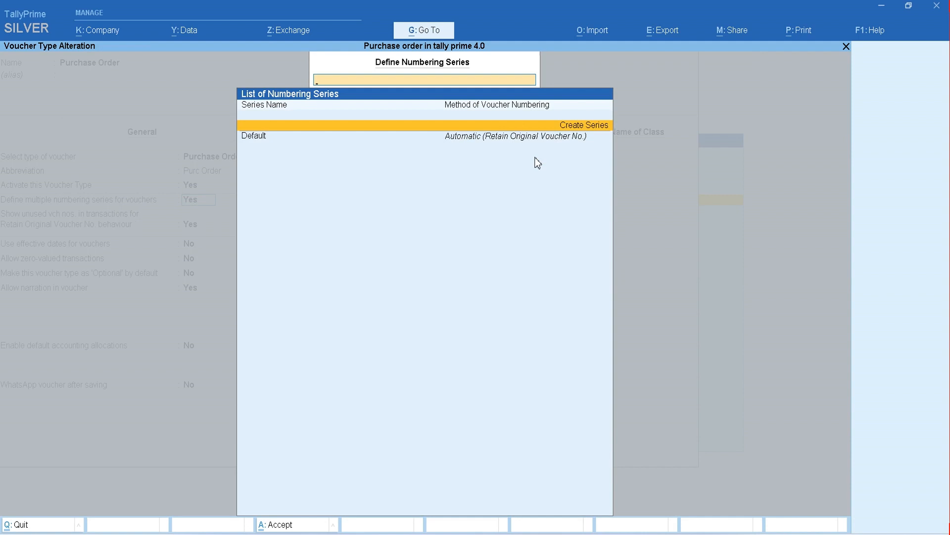
Close the numbering series list, keep showing unused voucher numbers, and save the Purchase Order voucher type.
{"action": "key", "text": "Escape"}
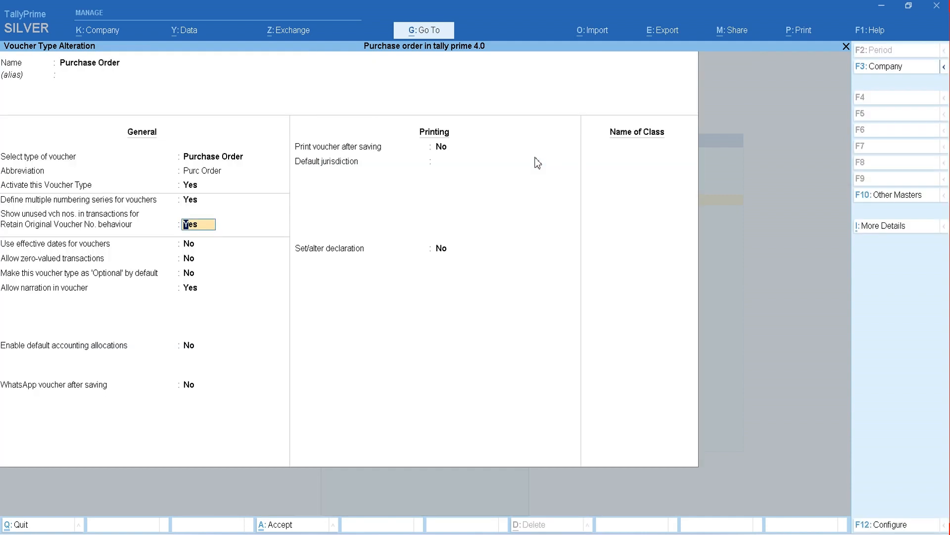
{"action": "key", "text": "Return"}
{"action": "key", "text": "Return"}
{"action": "key", "text": "Return"}
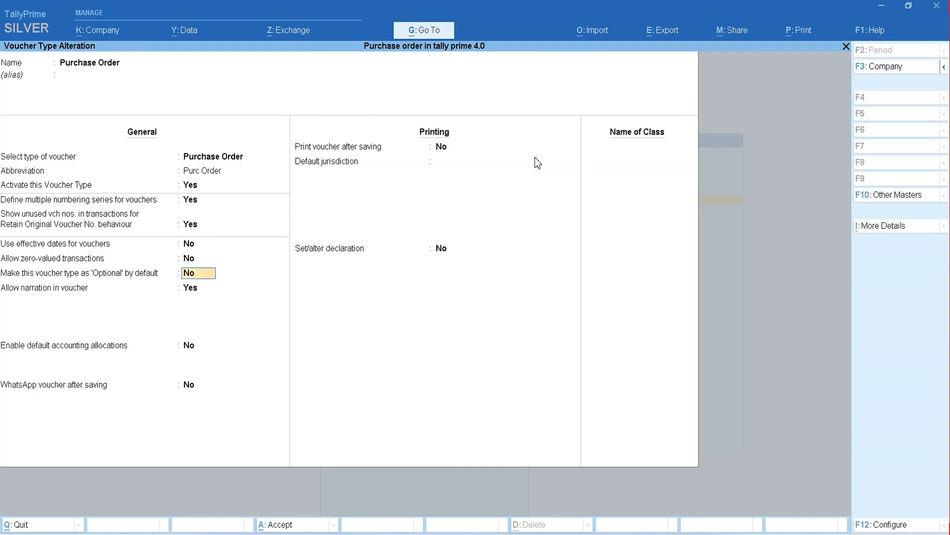
{"action": "key", "text": "ctrl"}
{"action": "key", "text": "ctrl+a"}
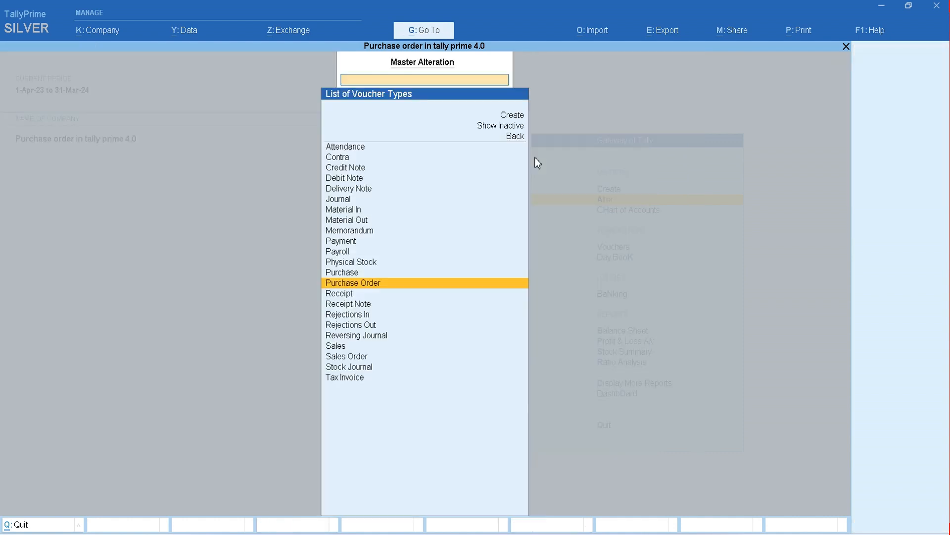
Leave master alteration and start a new Purchase Order voucher.
{"action": "key", "text": "Escape"}
{"action": "key", "text": "Escape"}
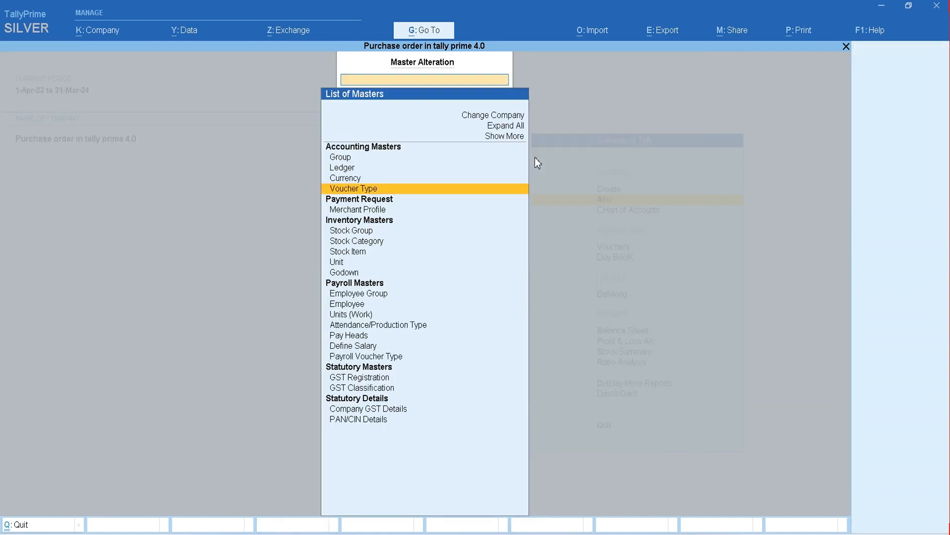
{"action": "key", "text": "v"}
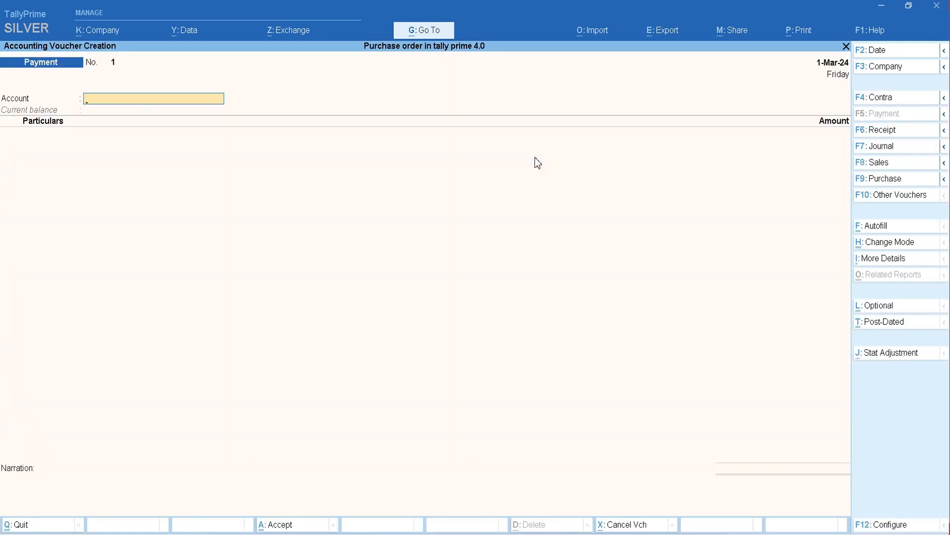
{"action": "key", "text": "ctrl+F9"}
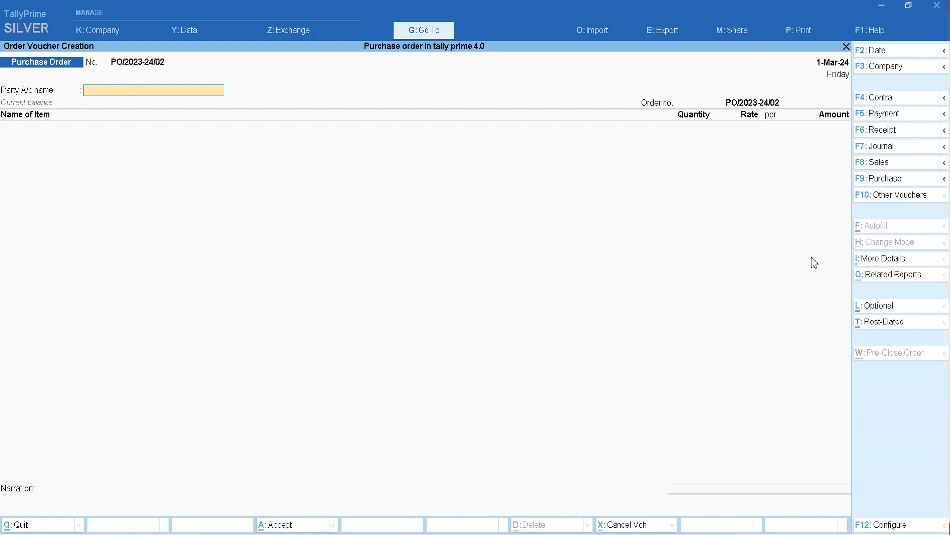
Assign the available unused voucher number to the purchase order through its voucher number details.
{"action": "left_click", "coordinate": [886, 258]}
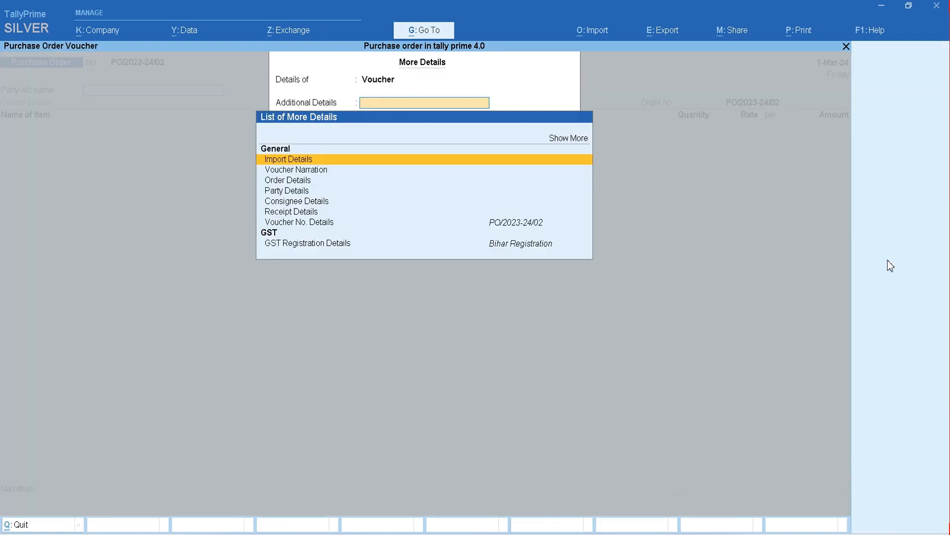
{"action": "key", "text": "Down"}
{"action": "key", "text": "Down"}
{"action": "key", "text": "Down"}
{"action": "key", "text": "Down"}
{"action": "key", "text": "Down"}
{"action": "key", "text": "Down"}
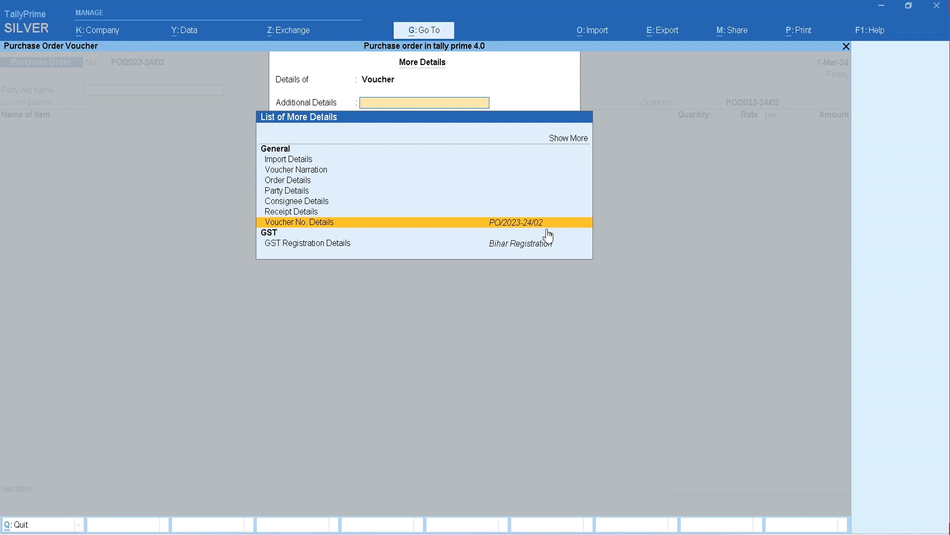
{"action": "key", "text": "Return"}
{"action": "key", "text": "Up"}
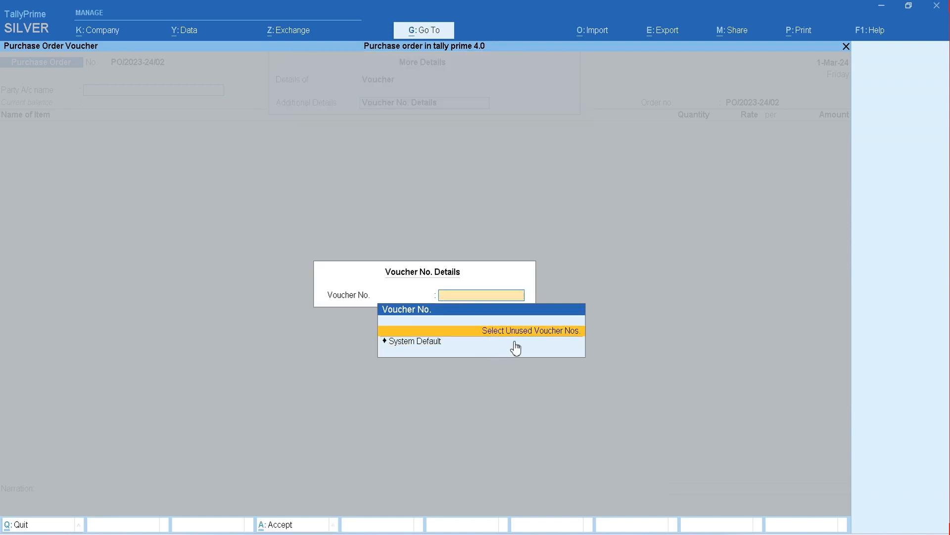
{"action": "left_click", "coordinate": [568, 340]}
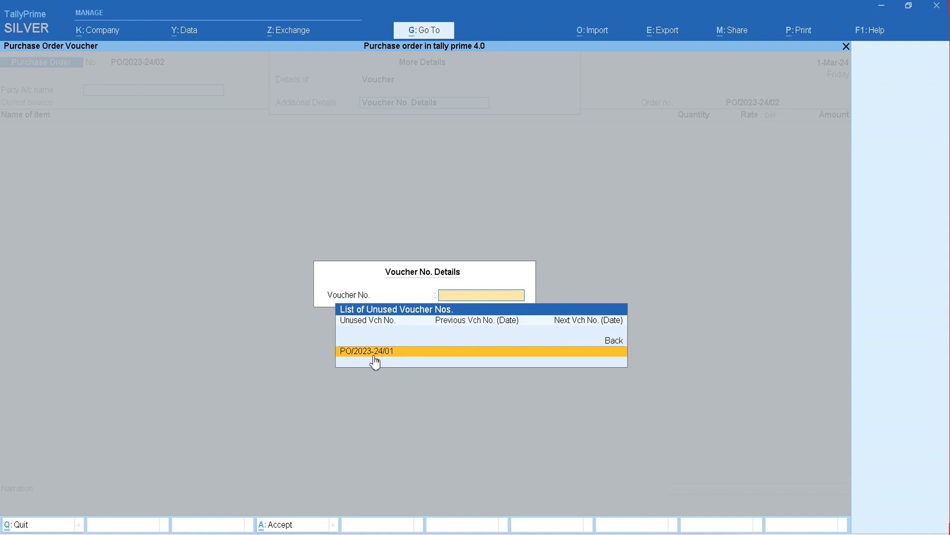
{"action": "left_click", "coordinate": [393, 357]}
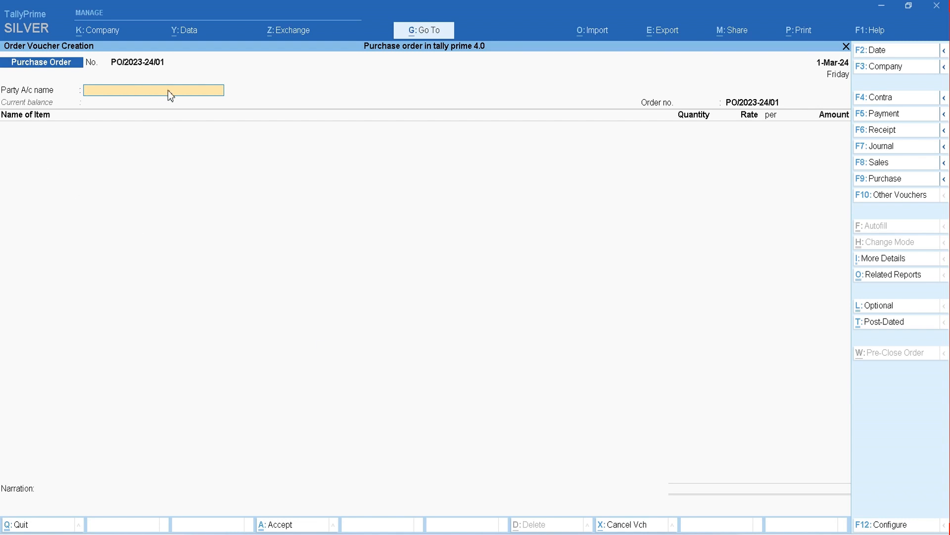
Set Singh Traders as the purchase order's party account and keep the prefilled order number.
{"action": "type", "text": "Si"}
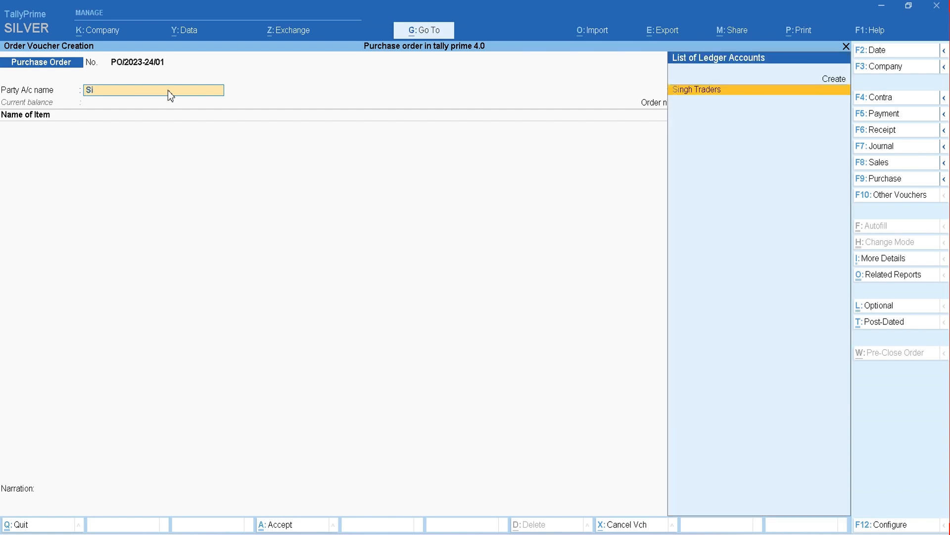
{"action": "key", "text": "Return"}
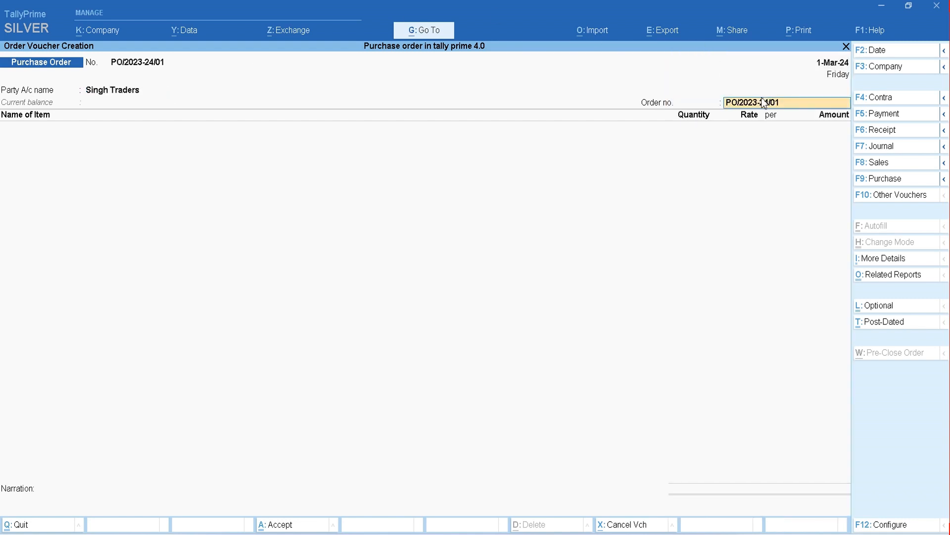
{"action": "key", "text": "Return"}
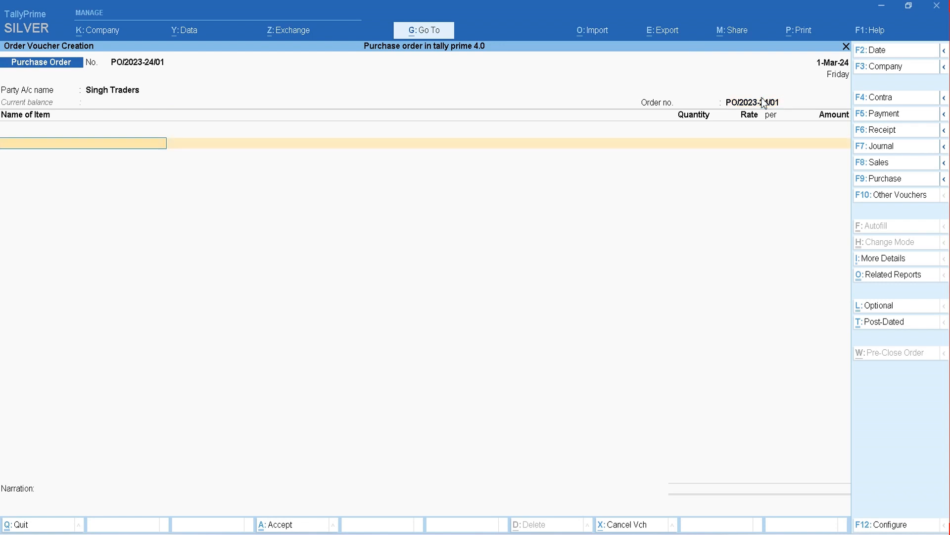
Add the Laptop item with due date 1-Mar-24, quantity 10 PC and rate 15,000 per PC.
{"action": "key", "text": "Return"}
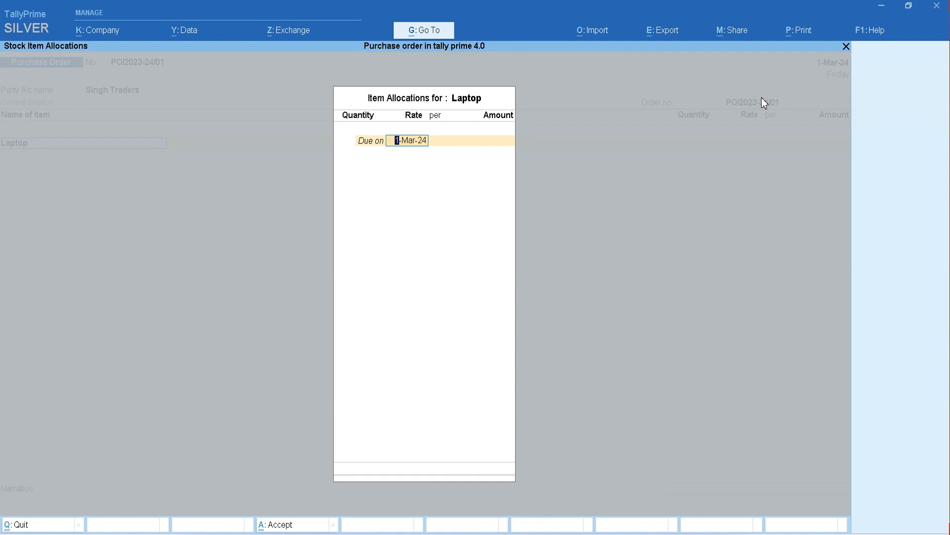
{"action": "key", "text": "Return"}
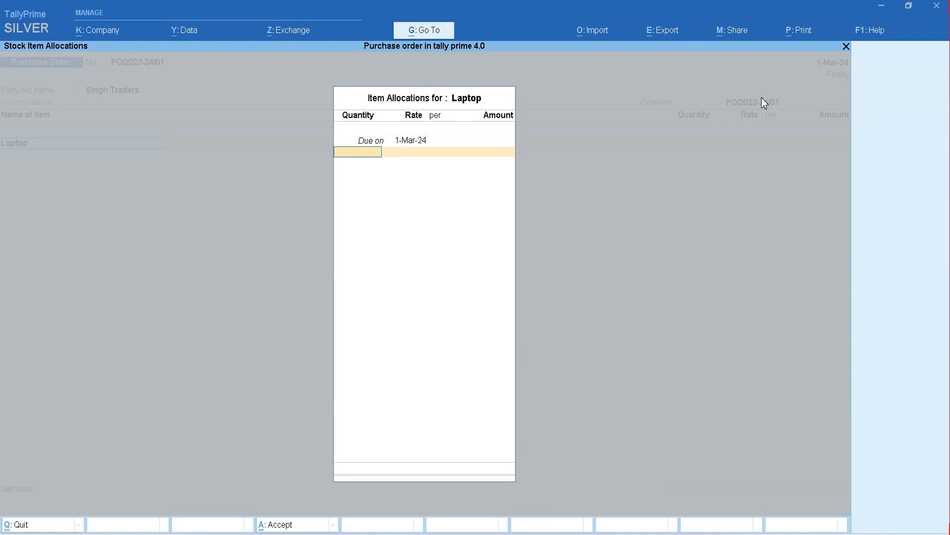
{"action": "type", "text": "10"}
{"action": "key", "text": "Return"}
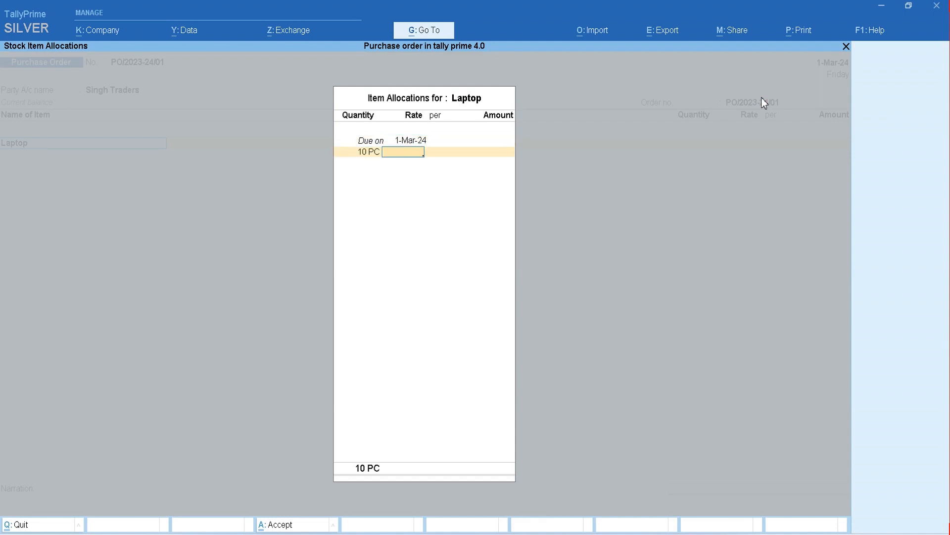
{"action": "type", "text": "15000"}
{"action": "key", "text": "Return"}
{"action": "key", "text": "Return"}
{"action": "key", "text": "Return"}
{"action": "key", "text": "Return"}
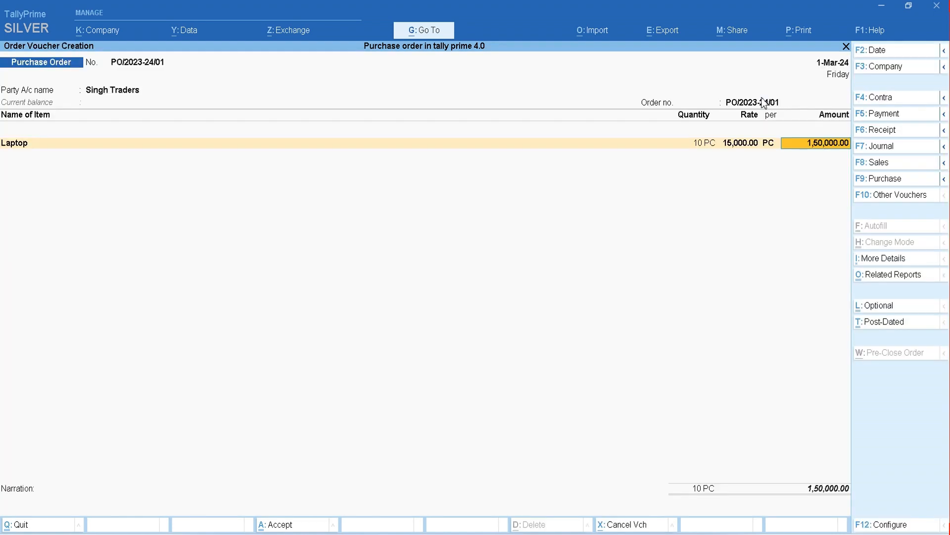
Allocate the Laptop line's full amount to the Purchase Order ledger.
{"action": "key", "text": "Return"}
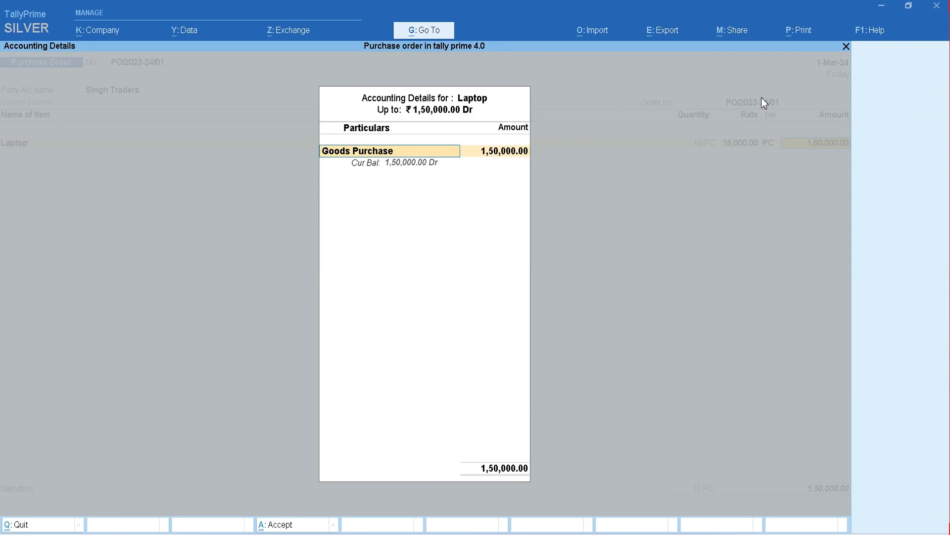
{"action": "key", "text": "Down"}
{"action": "key", "text": "Return"}
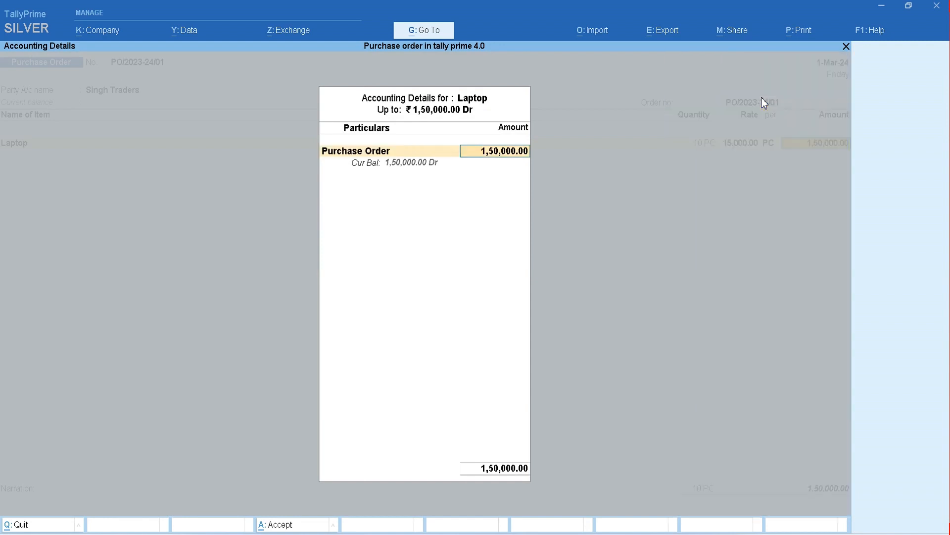
{"action": "key", "text": "Return"}
{"action": "key", "text": "Return"}
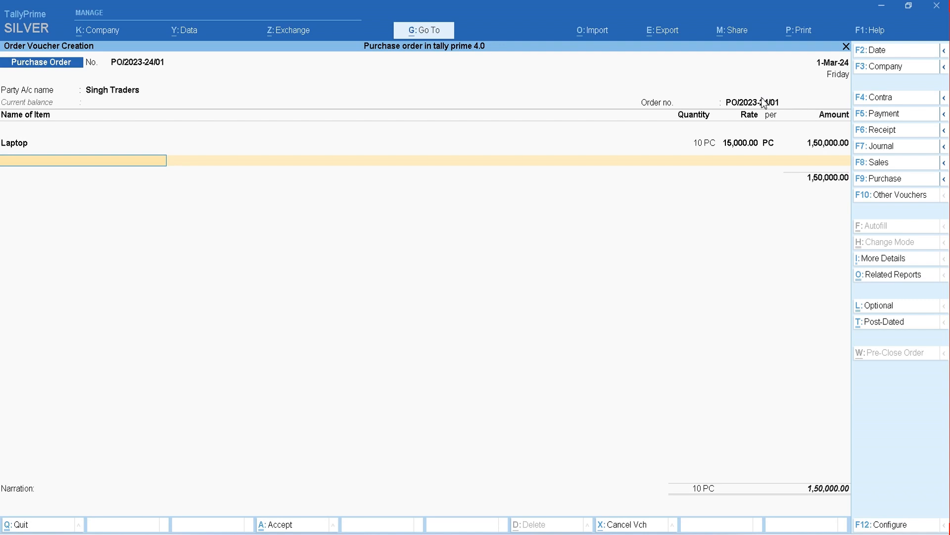
Add the Hard Disk item with due date 1-Mar-24, quantity 10 PC and rate 2,500 per PC.
{"action": "type", "text": "H"}
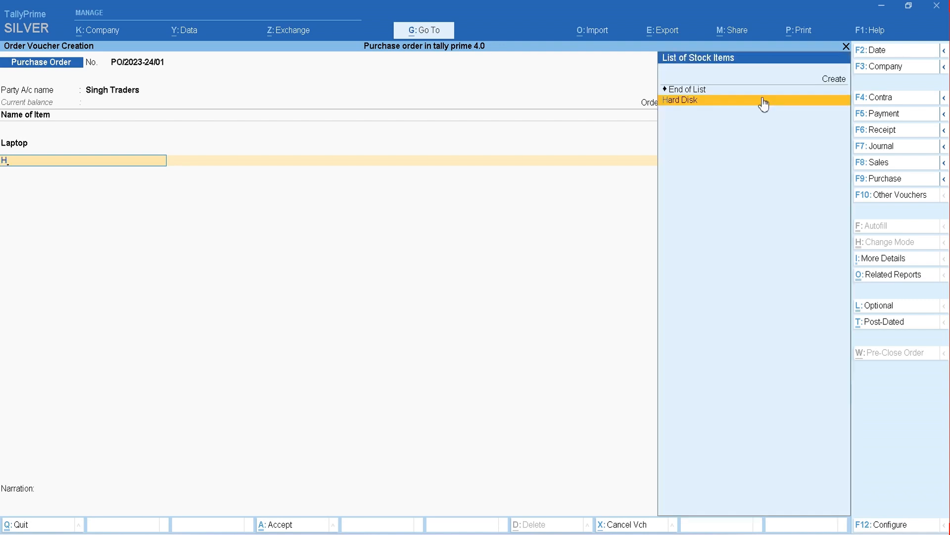
{"action": "key", "text": "Return"}
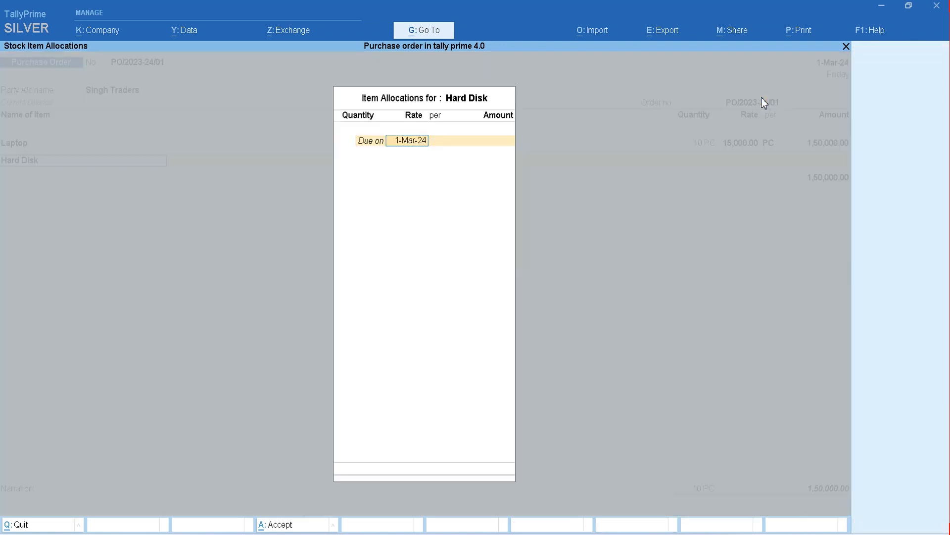
{"action": "key", "text": "Return"}
{"action": "type", "text": "10"}
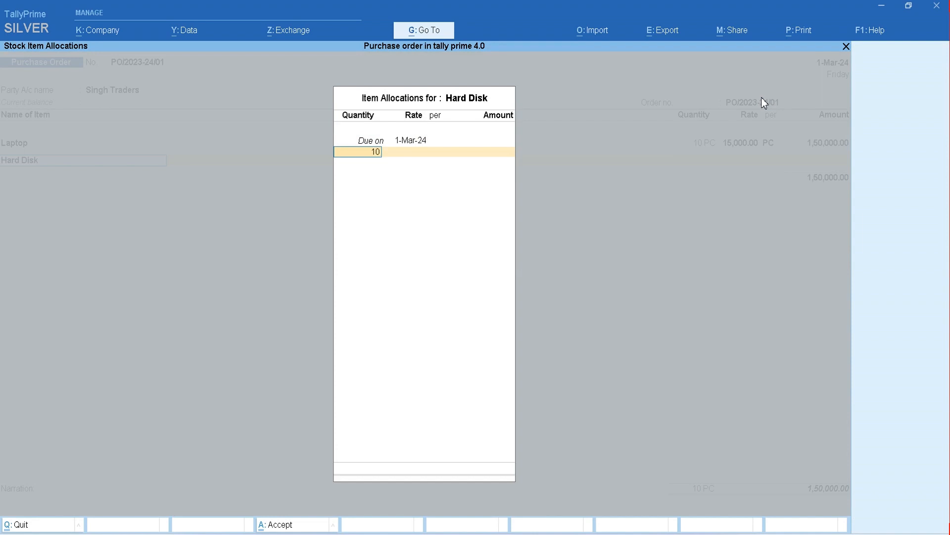
{"action": "key", "text": "Return"}
{"action": "type", "text": "2,500"}
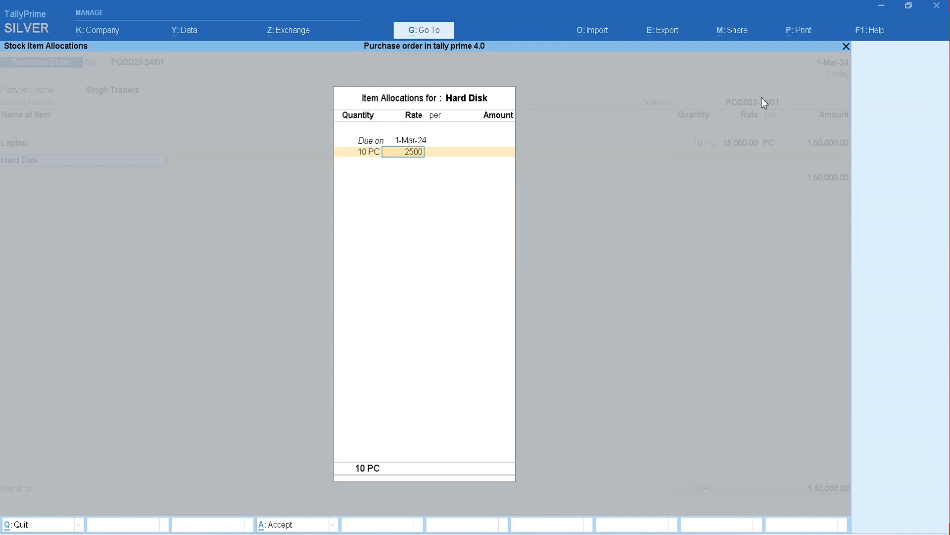
{"action": "key", "text": "Return"}
{"action": "key", "text": "Return"}
{"action": "key", "text": "Return"}
{"action": "key", "text": "Return"}
Allocate the Hard Disk line's full amount to the Purchase Order ledger instead of Goods Purchase.
{"action": "key", "text": "Return"}
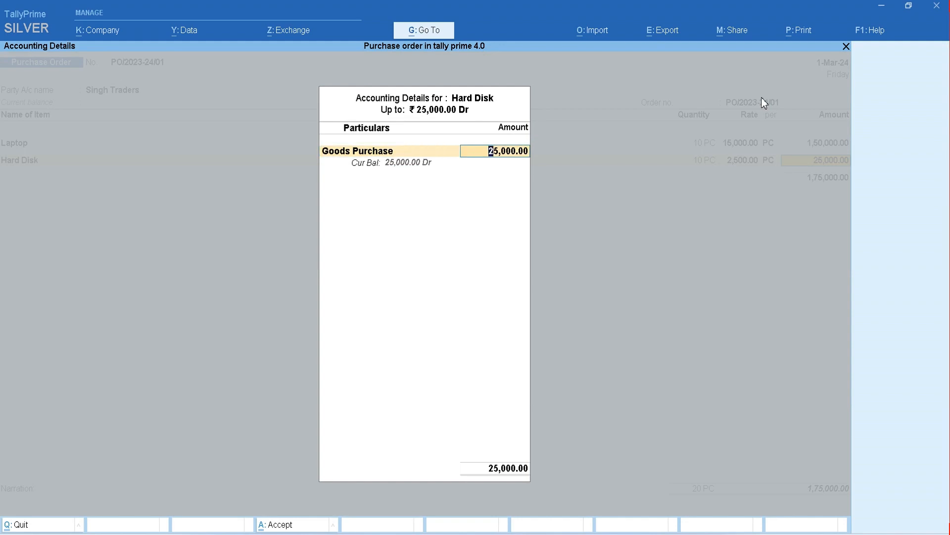
{"action": "key", "text": "BackSpace"}
{"action": "key", "text": "Down"}
{"action": "key", "text": "Return"}
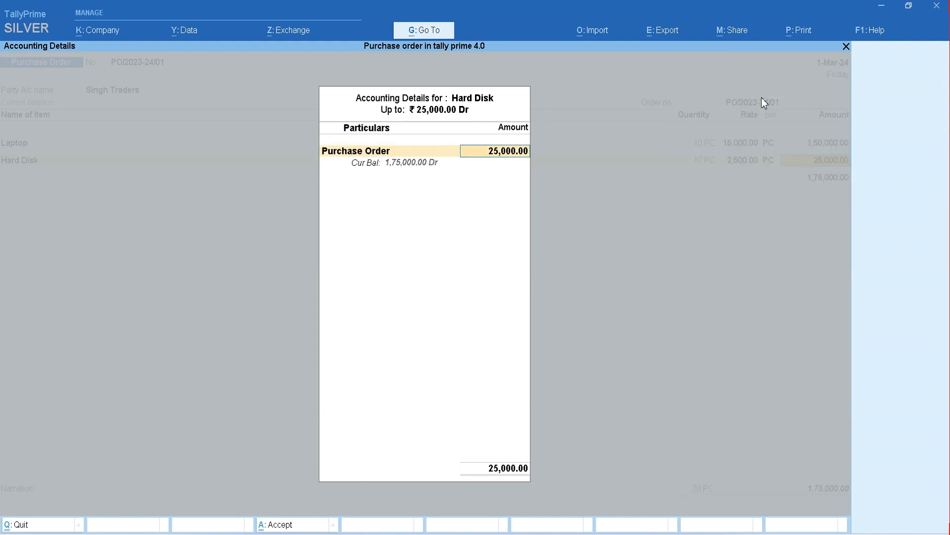
{"action": "key", "text": "Return"}
Add the SSD item with due date 1-Mar-24, quantity 10 PC and rate 2,500 per PC.
{"action": "type", "text": "Ss"}
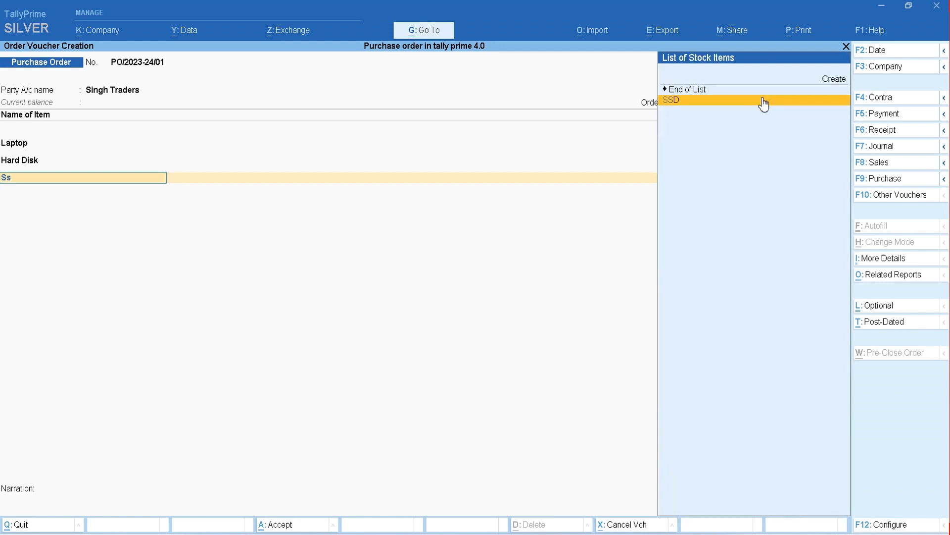
{"action": "key", "text": "Return"}
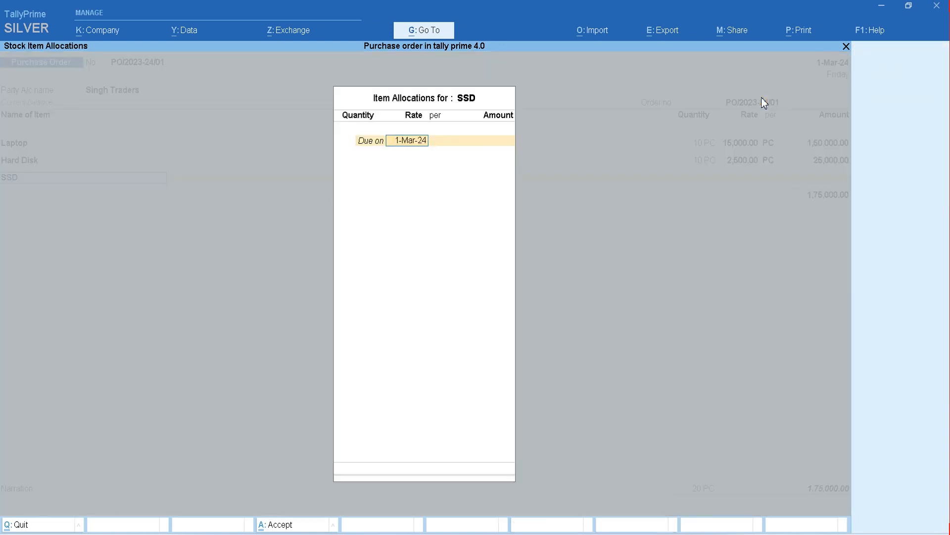
{"action": "key", "text": "Return"}
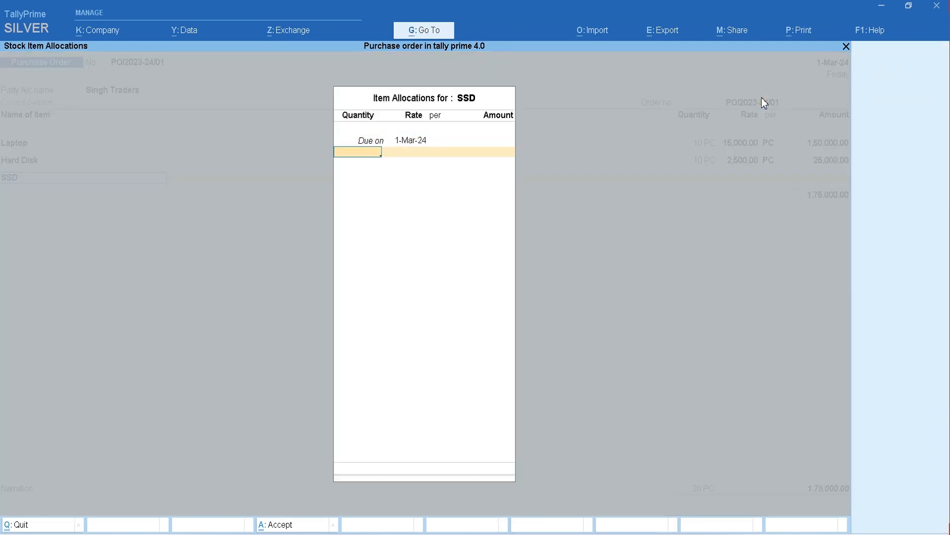
{"action": "type", "text": "10"}
{"action": "key", "text": "Return"}
{"action": "type", "text": "2500"}
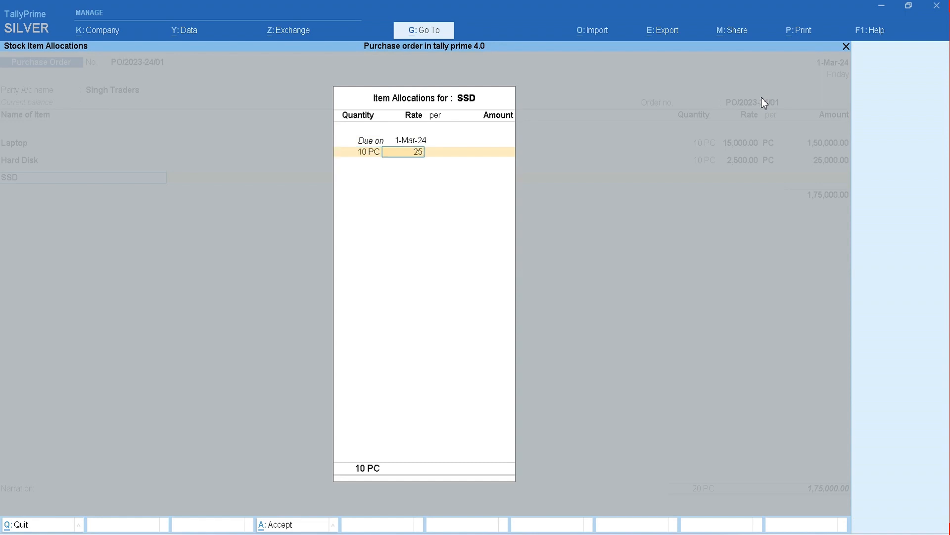
{"action": "key", "text": "Return"}
{"action": "key", "text": "Return"}
{"action": "key", "text": "Return"}
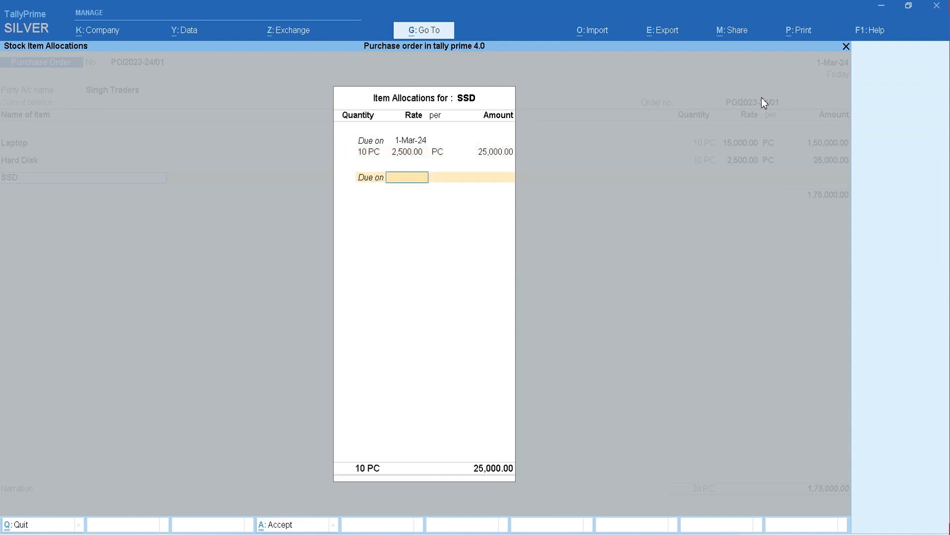
{"action": "key", "text": "Return"}
Allocate the SSD line's full amount to the Purchase Order ledger.
{"action": "key", "text": "Return"}
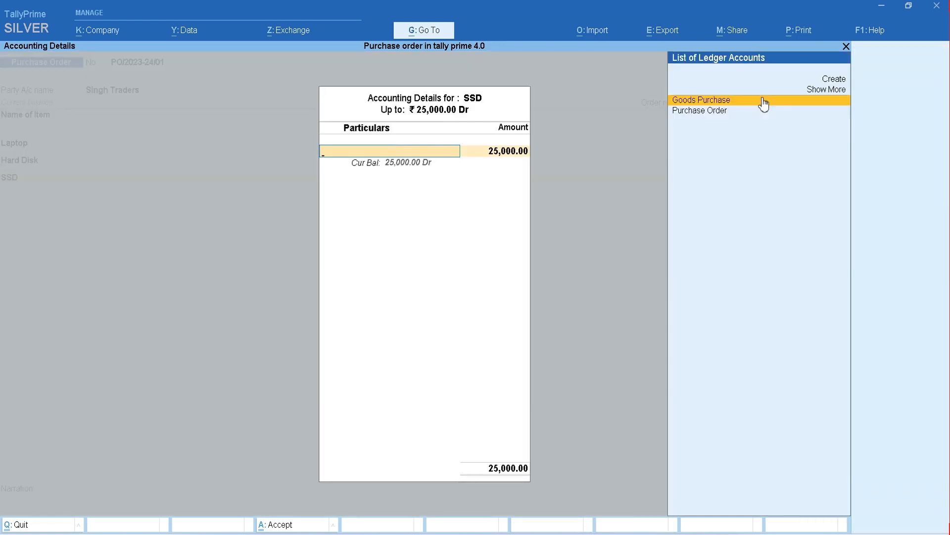
{"action": "key", "text": "Down"}
{"action": "key", "text": "Return"}
{"action": "key", "text": "Return"}
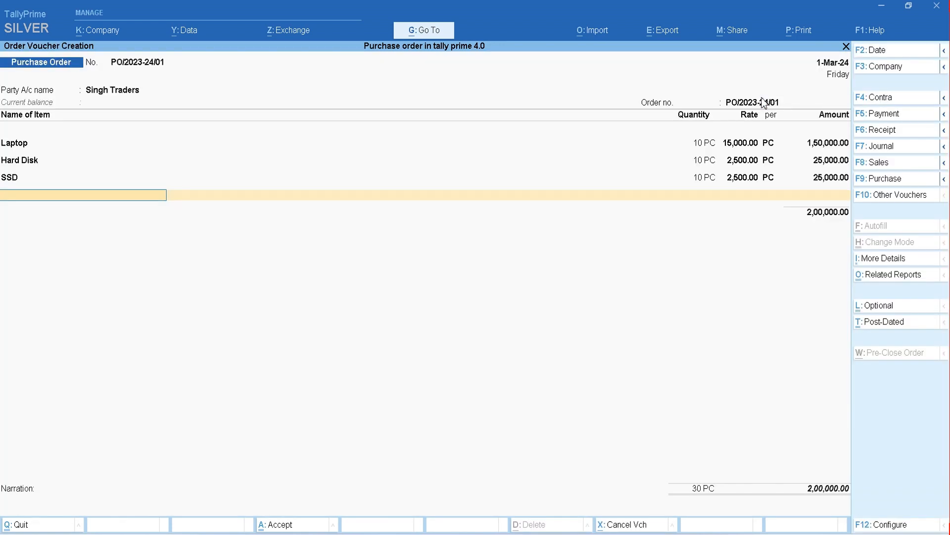
End the item list, leave the narration empty and save the purchase order voucher.
{"action": "key", "text": "Return"}
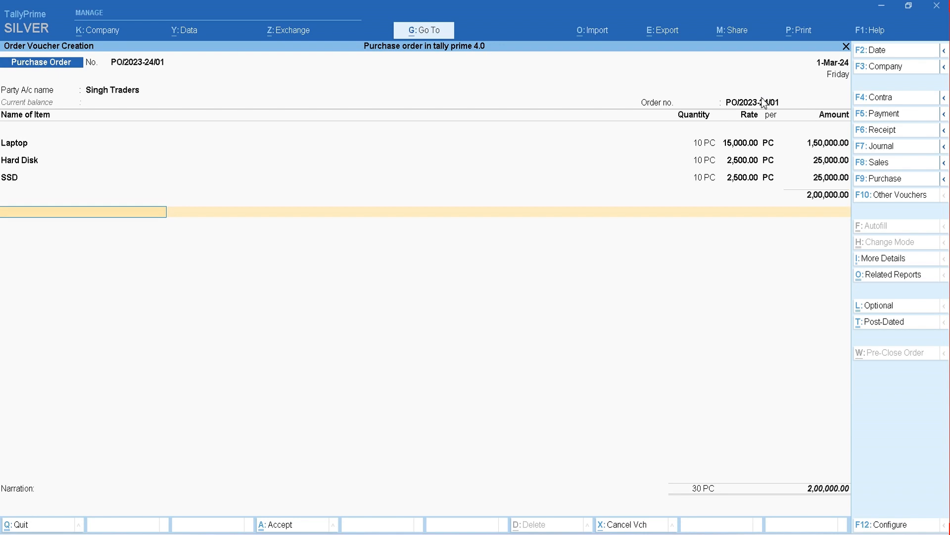
{"action": "key", "text": "Return"}
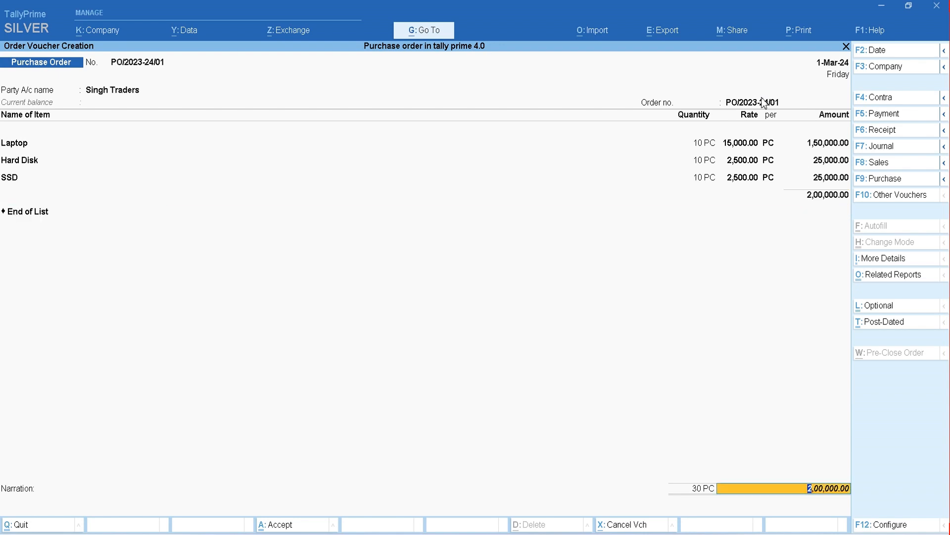
{"action": "key", "text": "Return"}
{"action": "key", "text": "Return"}
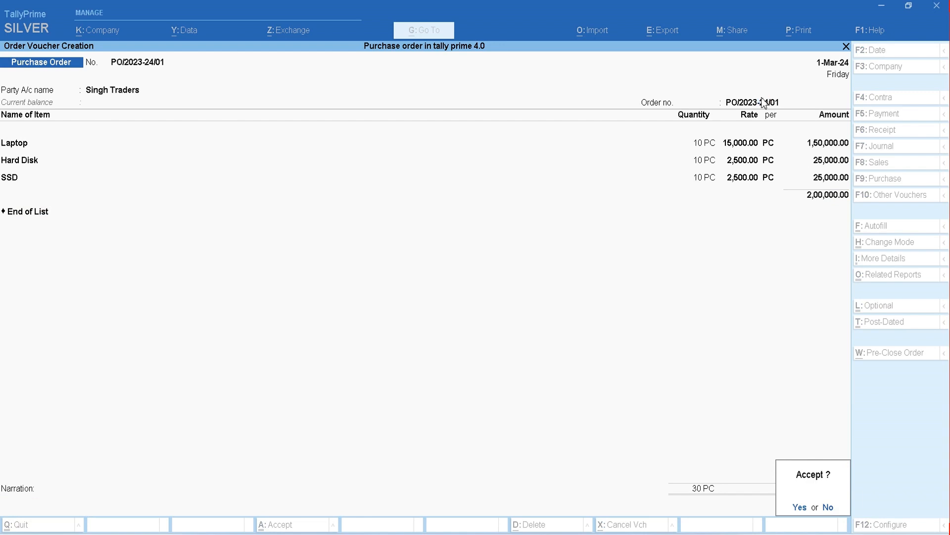
{"action": "key", "text": "Return"}
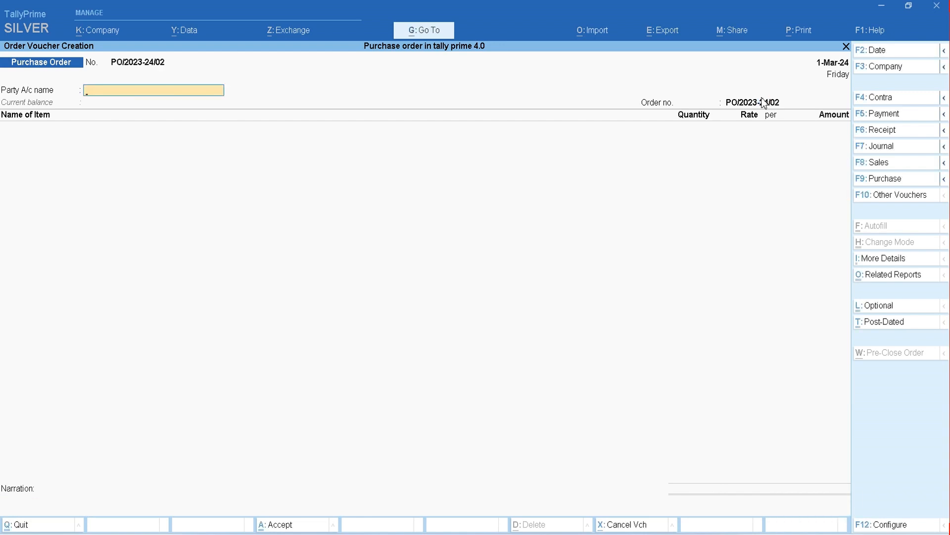
Leave voucher creation and open Statements of Inventory among the additional reports.
{"action": "key", "text": "Escape"}
{"action": "key", "text": "y"}
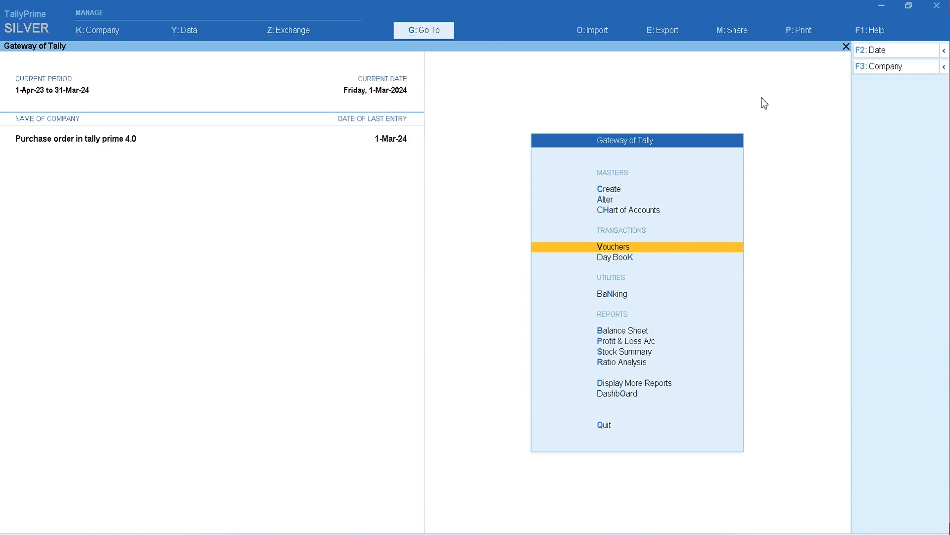
{"action": "key", "text": "d"}
{"action": "key", "text": "Down"}
{"action": "key", "text": "Down"}
{"action": "key", "text": "Down"}
{"action": "key", "text": "Down"}
{"action": "key", "text": "Down"}
{"action": "key", "text": "Down"}
{"action": "key", "text": "Down"}
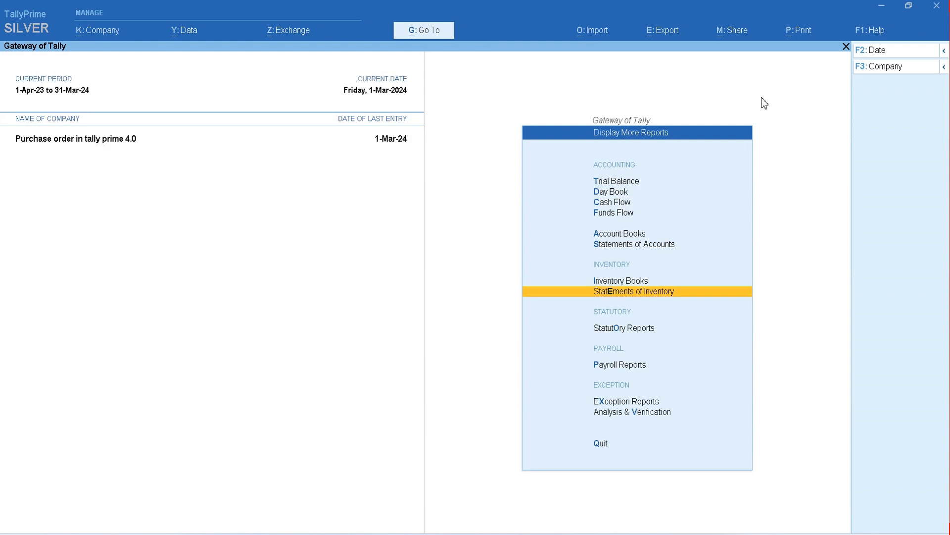
{"action": "key", "text": "Return"}
Open the Purchase Order Outstandings reports from the inventory statements.
{"action": "key", "text": "Down"}
{"action": "key", "text": "Down"}
{"action": "key", "text": "Down"}
{"action": "key", "text": "Down"}
{"action": "key", "text": "Down"}
{"action": "key", "text": "Down"}
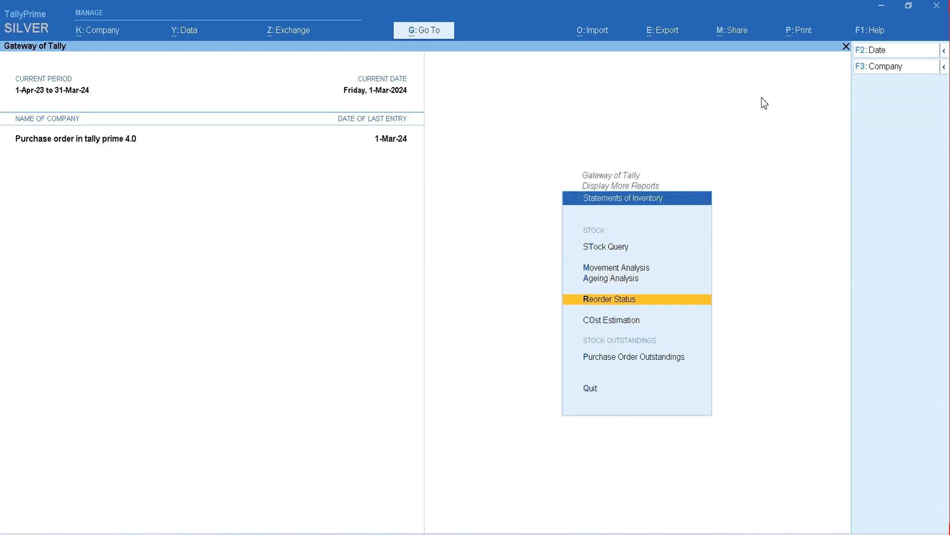
{"action": "key", "text": "Up"}
{"action": "key", "text": "Return"}
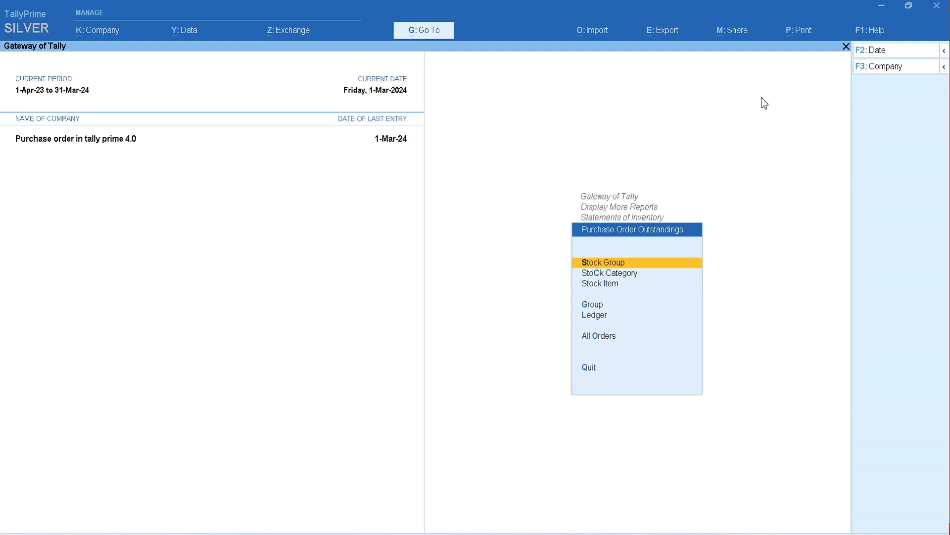
Show outstanding purchase orders for the Computer stock group and drill into Laptop's order details in detailed format.
{"action": "key", "text": "Return"}
{"action": "key", "text": "Down"}
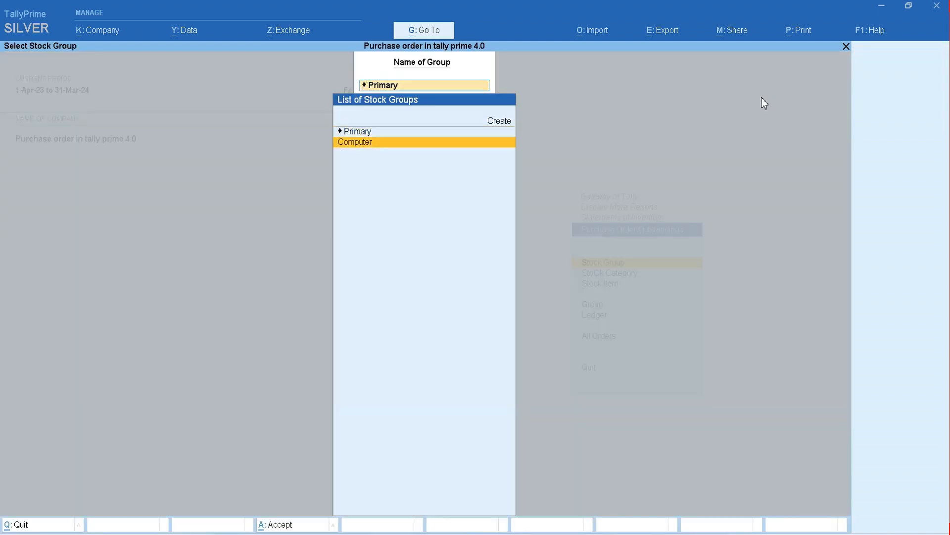
{"action": "key", "text": "Return"}
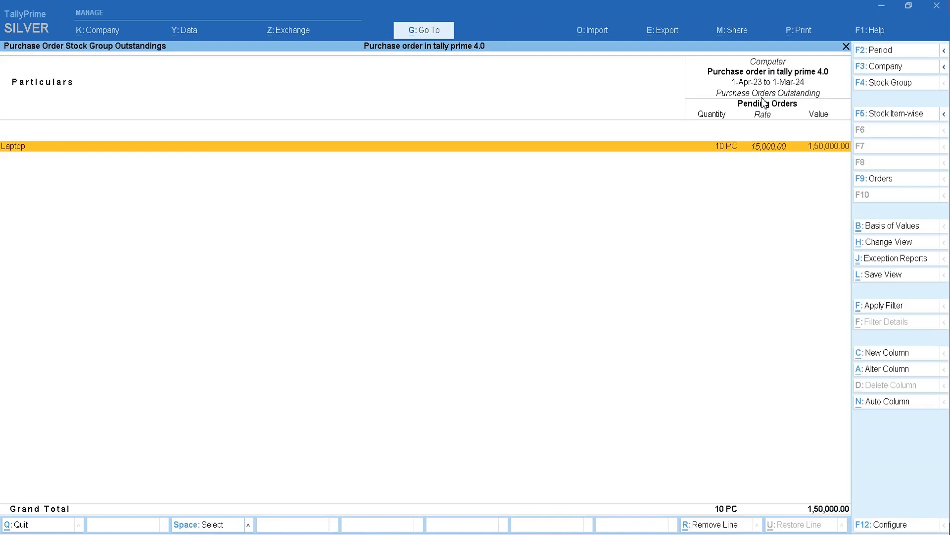
{"action": "key", "text": "Return"}
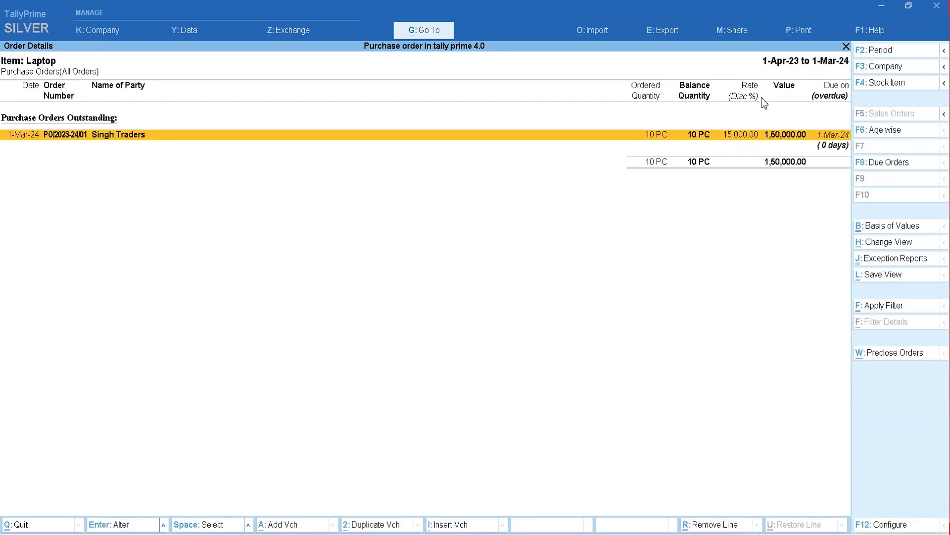
{"action": "key", "text": "alt+F5"}
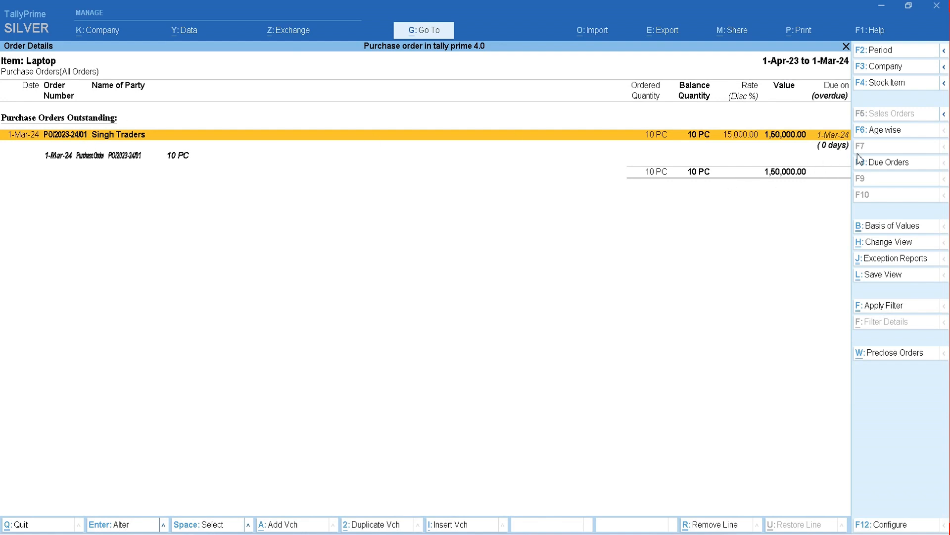
Close Laptop's order details and the stock group report, returning to the Purchase Order Outstandings report choices.
{"action": "key", "text": "Escape"}
{"action": "key", "text": "Escape"}
{"action": "key", "text": "BackSpace"}
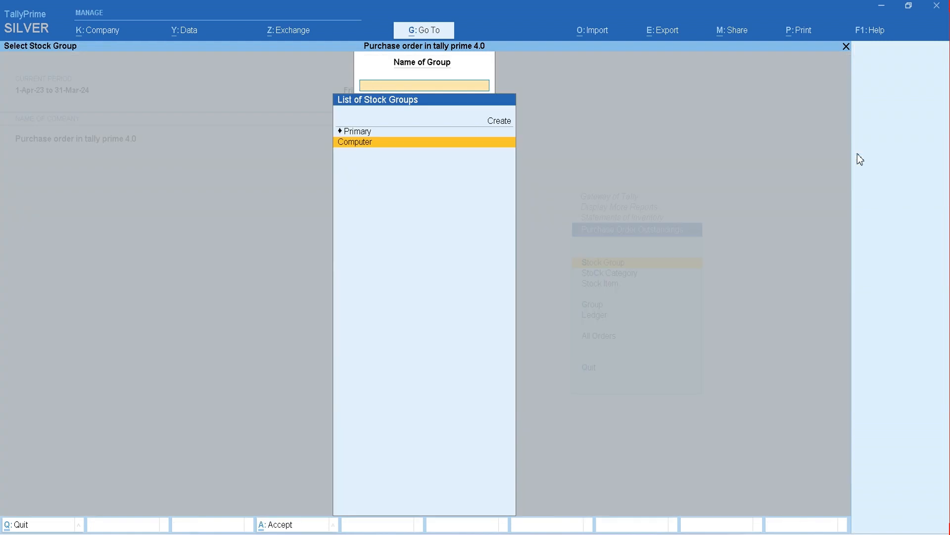
{"action": "key", "text": "Escape"}
Show the outstanding purchase orders for the SSD stock item and close that report.
{"action": "key", "text": "Down"}
{"action": "key", "text": "Down"}
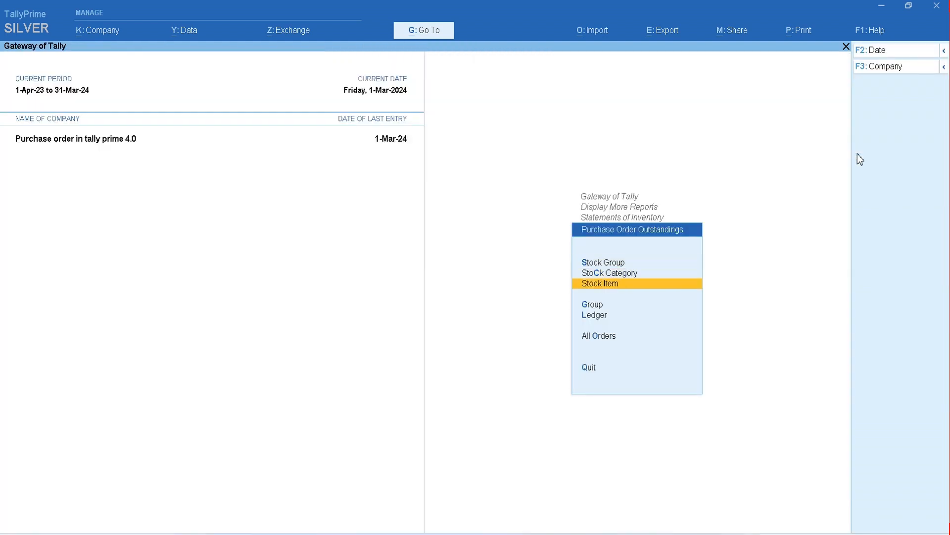
{"action": "key", "text": "Return"}
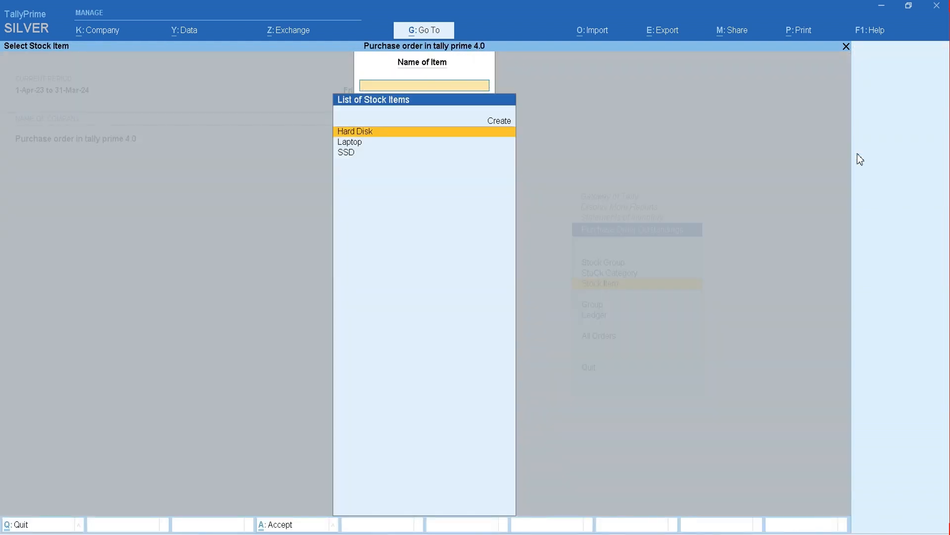
{"action": "key", "text": "Down"}
{"action": "key", "text": "Down"}
{"action": "key", "text": "Return"}
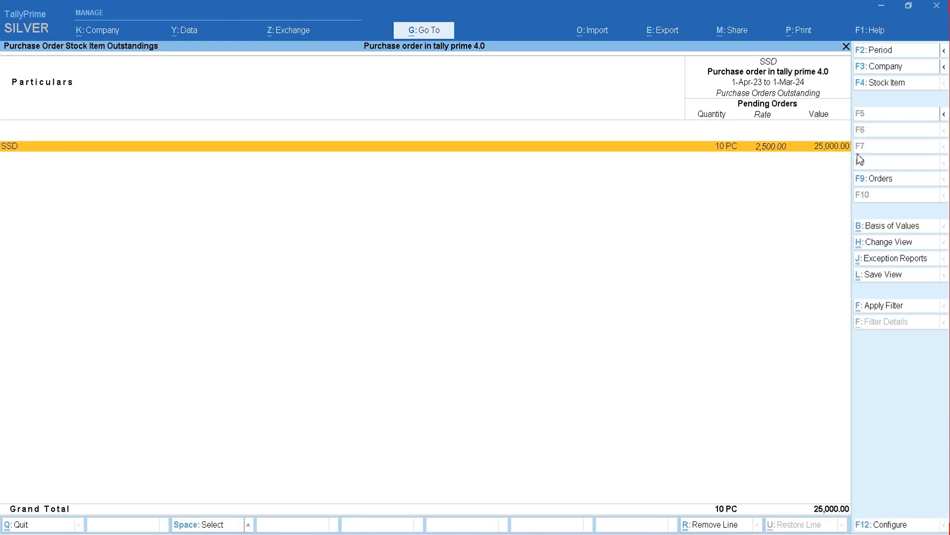
{"action": "key", "text": "Return"}
{"action": "key", "text": "Escape"}
{"action": "key", "text": "Escape"}
{"action": "key", "text": "Escape"}
{"action": "key", "text": "Escape"}
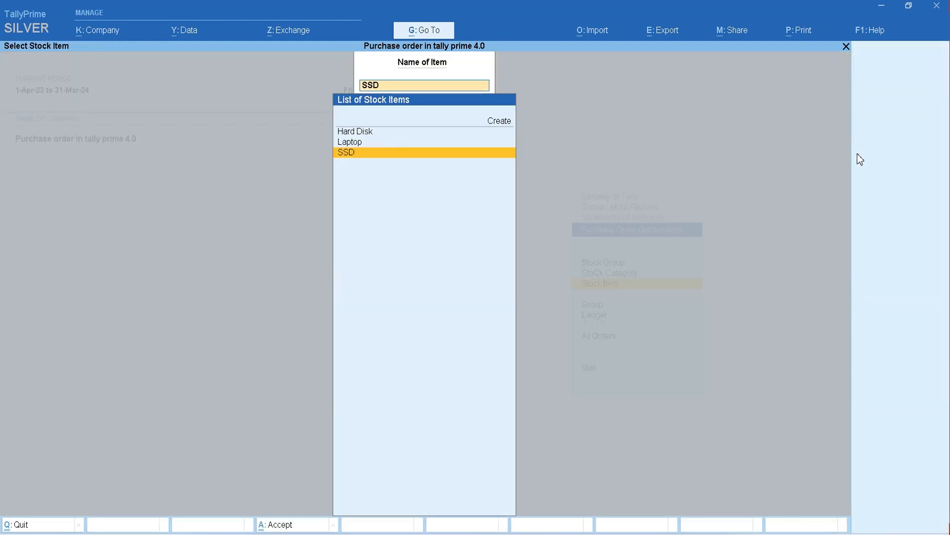
Show the outstanding purchase orders for the Singh Traders ledger and close that report.
{"action": "key", "text": "Down"}
{"action": "key", "text": "Down"}
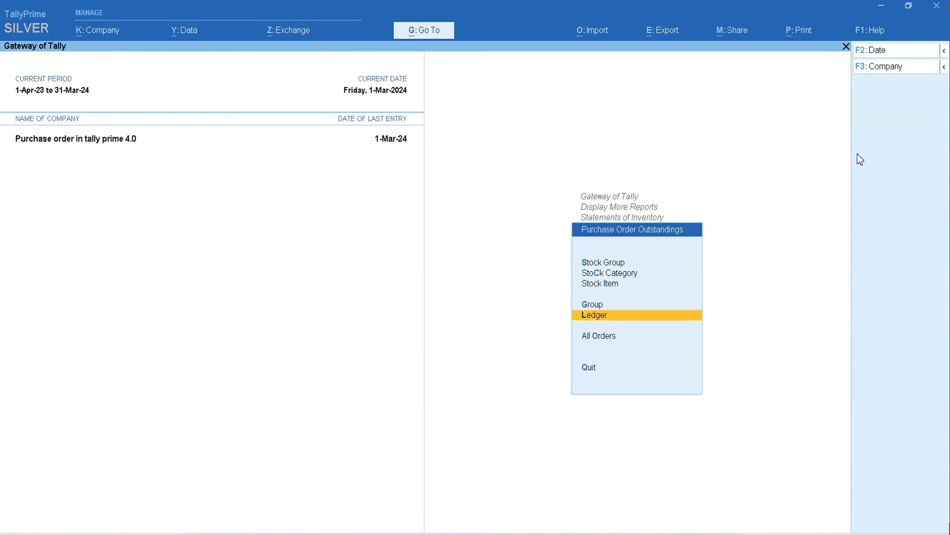
{"action": "key", "text": "Return"}
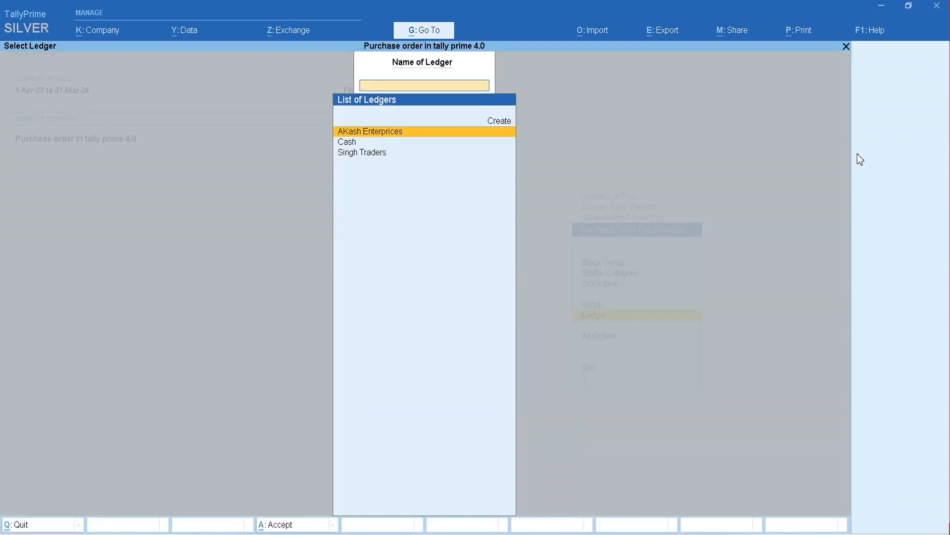
{"action": "key", "text": "Down"}
{"action": "key", "text": "Down"}
{"action": "key", "text": "Return"}
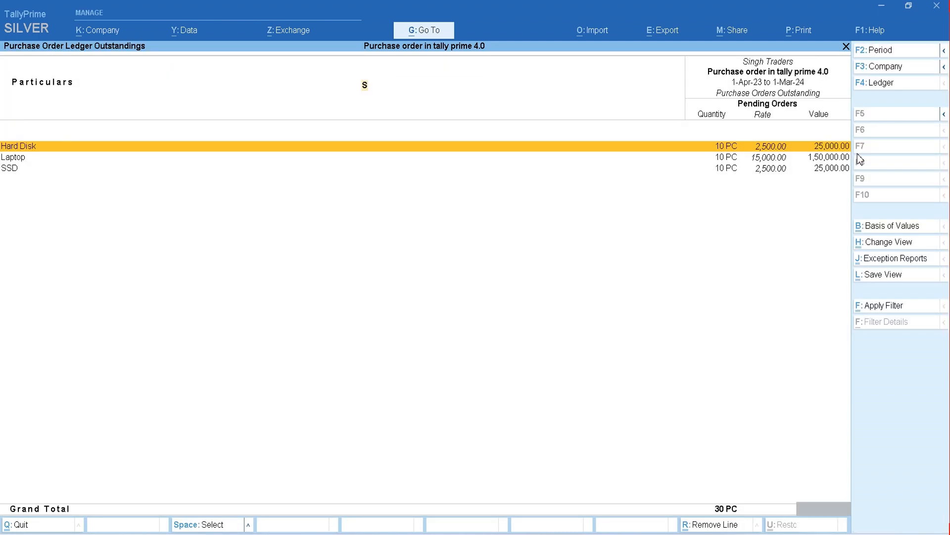
{"action": "key", "text": "Escape"}
{"action": "key", "text": "Escape"}
List all outstanding purchase orders and switch the report to its detailed format.
{"action": "key", "text": "Down"}
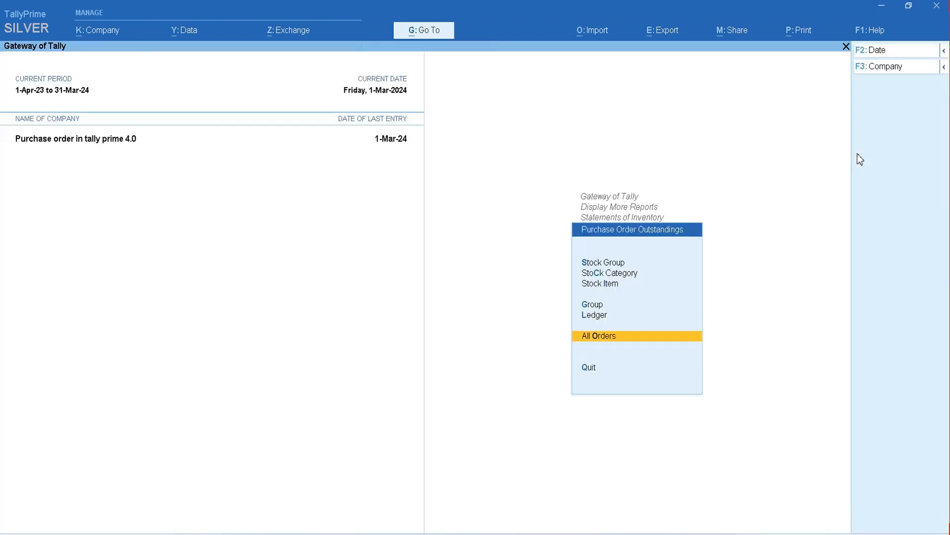
{"action": "key", "text": "Return"}
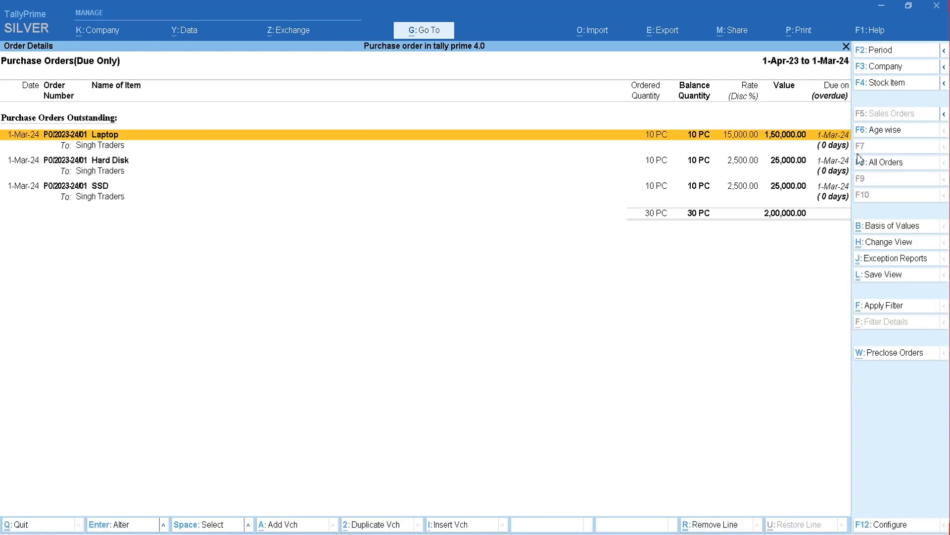
{"action": "key", "text": "alt+F5"}
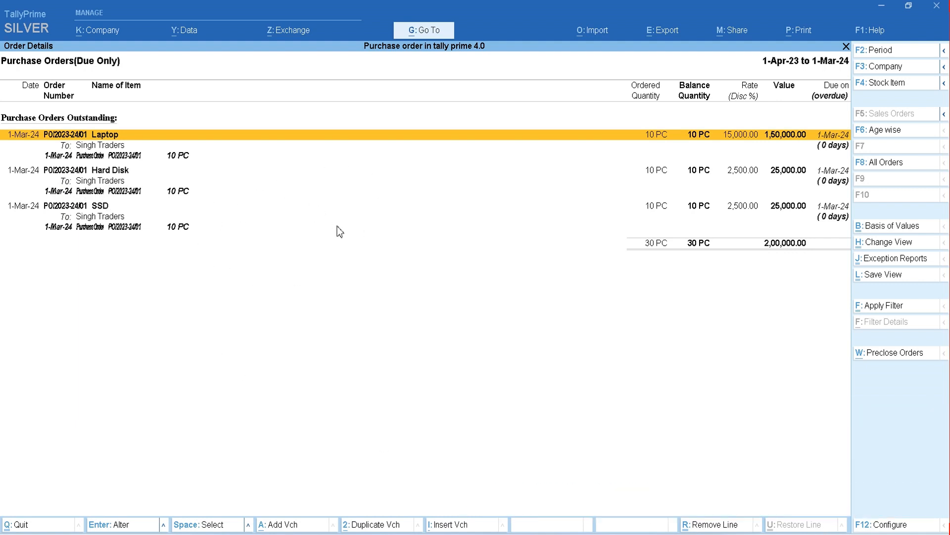
Leave the order reports, return to the Gateway of Tally and start a new Purchase voucher.
{"action": "key", "text": "Escape"}
{"action": "key", "text": "Escape"}
{"action": "key", "text": "Escape"}
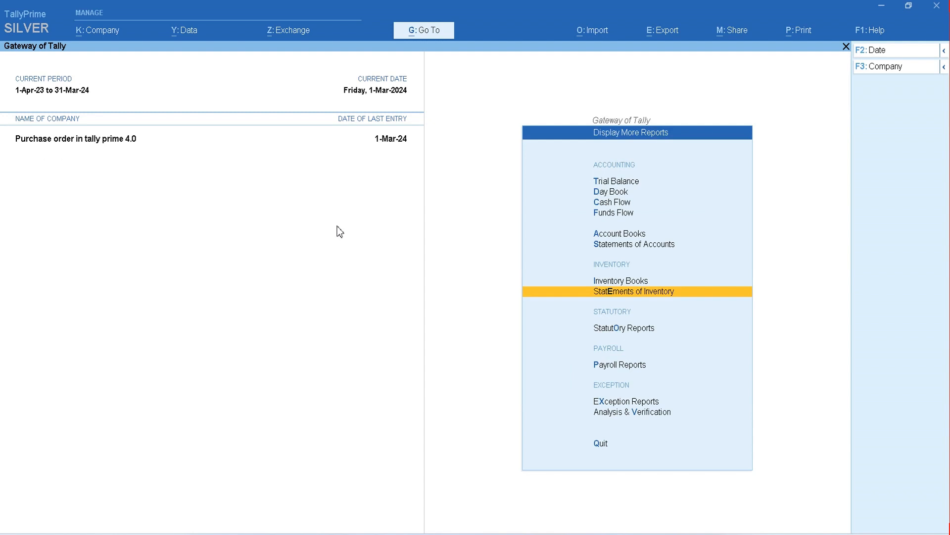
{"action": "key", "text": "Escape"}
{"action": "key", "text": "v"}
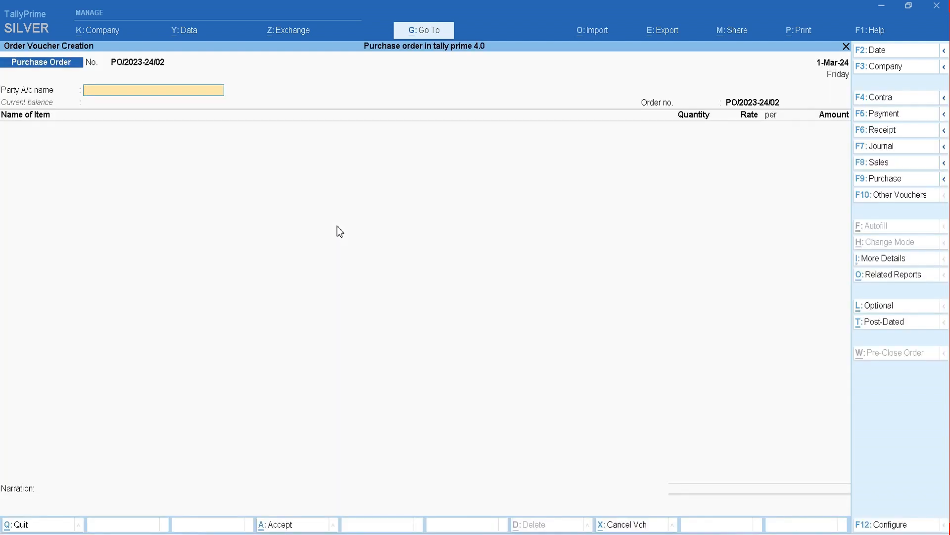
{"action": "key", "text": "F9"}
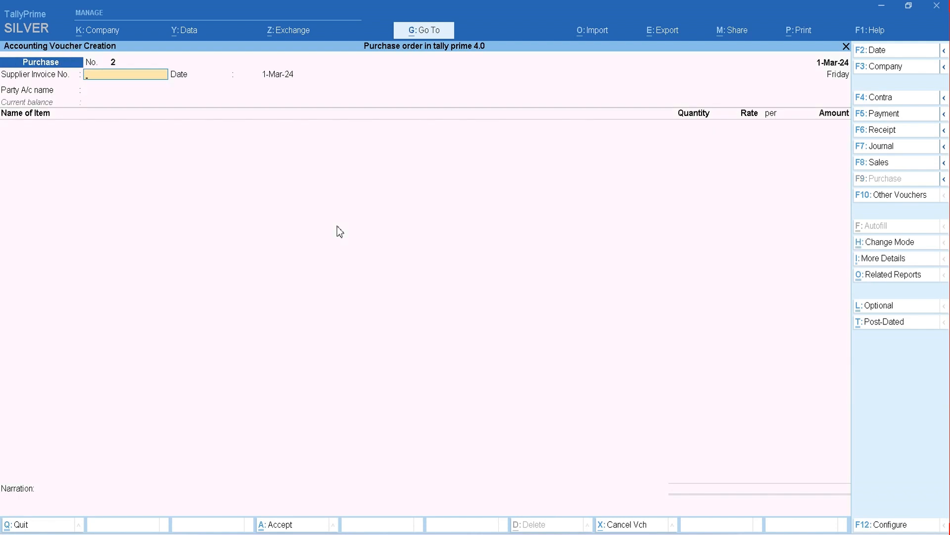
Set the purchase voucher date to 5-Mar-24.
{"action": "key", "text": "F2"}
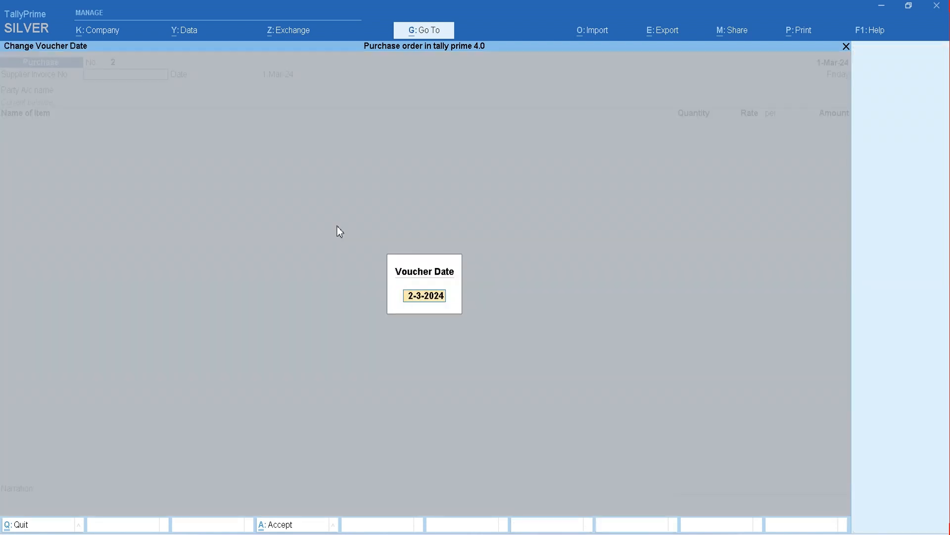
{"action": "type", "text": "5.3"}
{"action": "key", "text": "Return"}
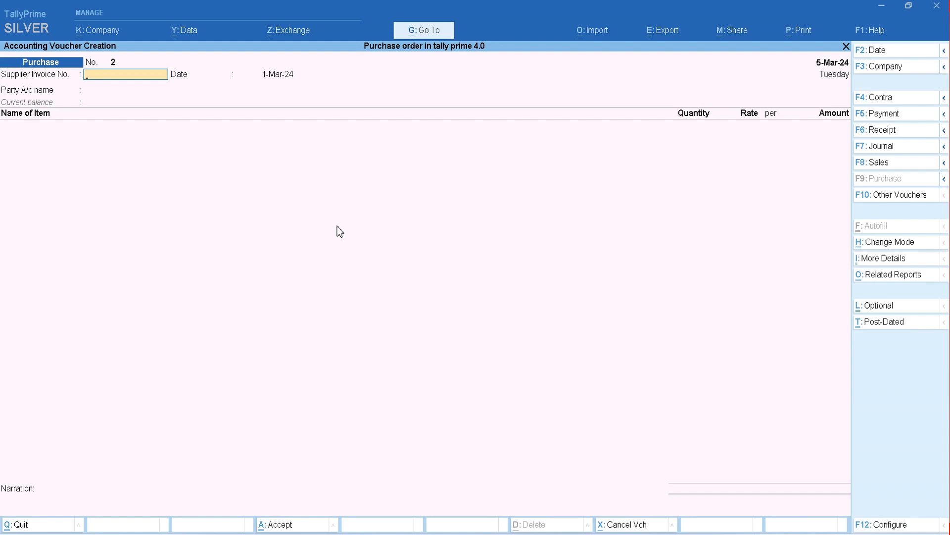
Enter supplier invoice number 456 dated 5-Mar-24 and choose Singh Traders as the party account.
{"action": "type", "text": "456"}
{"action": "key", "text": "Return"}
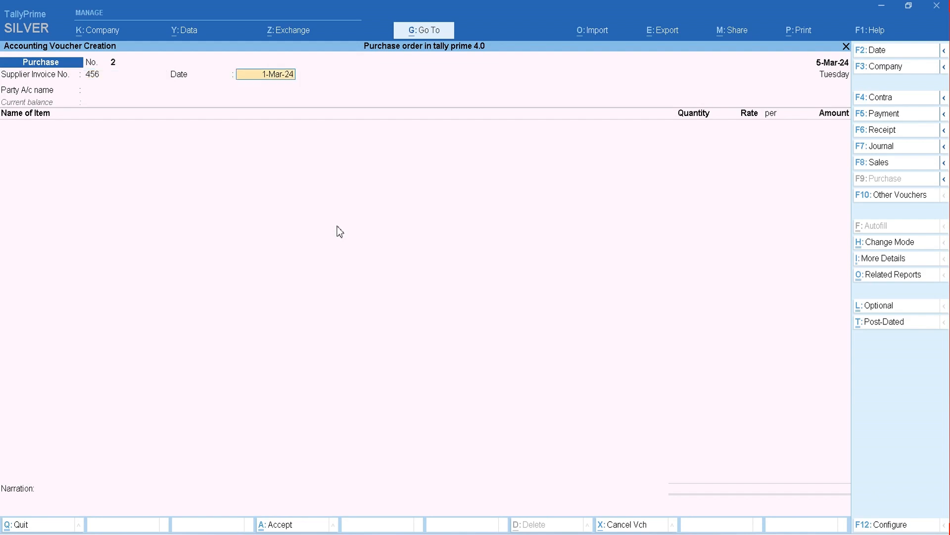
{"action": "type", "text": "5"}
{"action": "key", "text": "Return"}
{"action": "key", "text": "Down"}
{"action": "key", "text": "Down"}
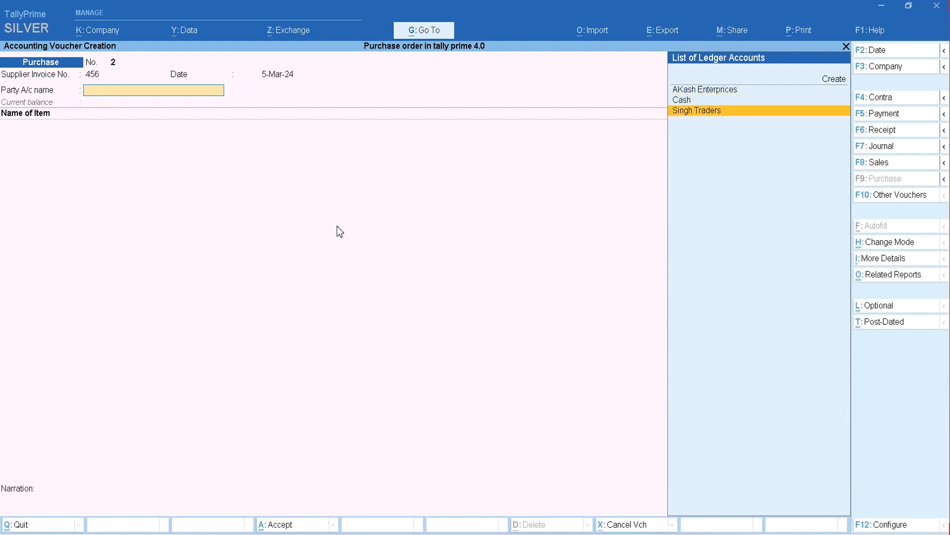
{"action": "key", "text": "Return"}
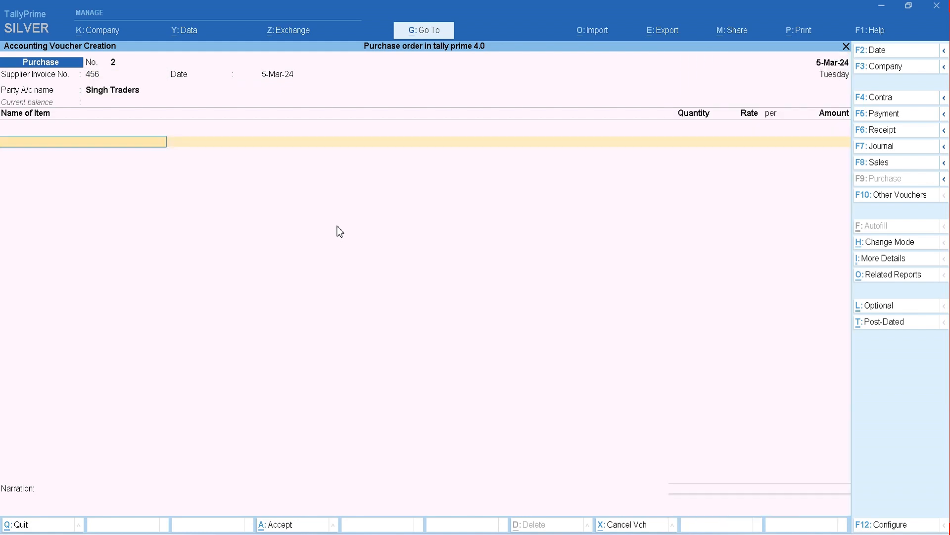
Add Laptop against the pending purchase order due 1-Mar-24, with a quantity of 8 PC at the order's rate.
{"action": "type", "text": "Lap"}
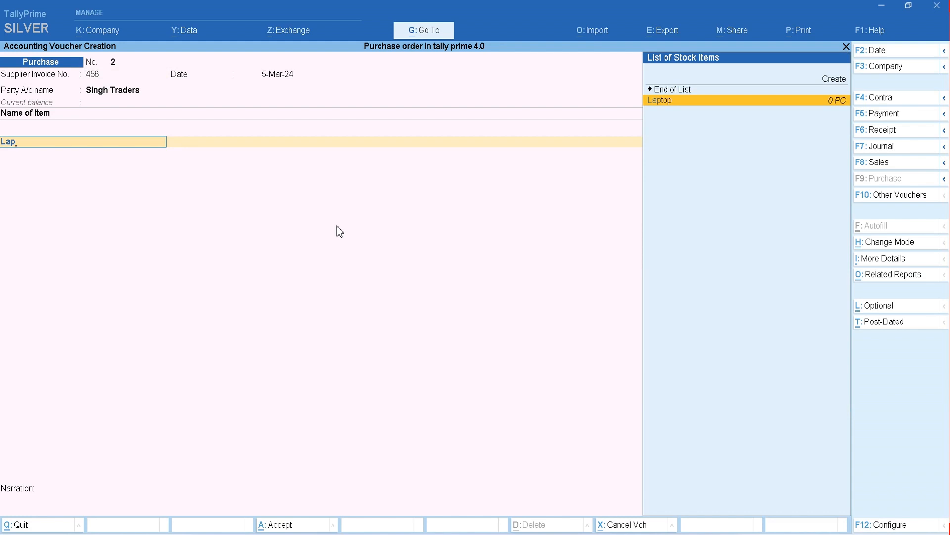
{"action": "key", "text": "Return"}
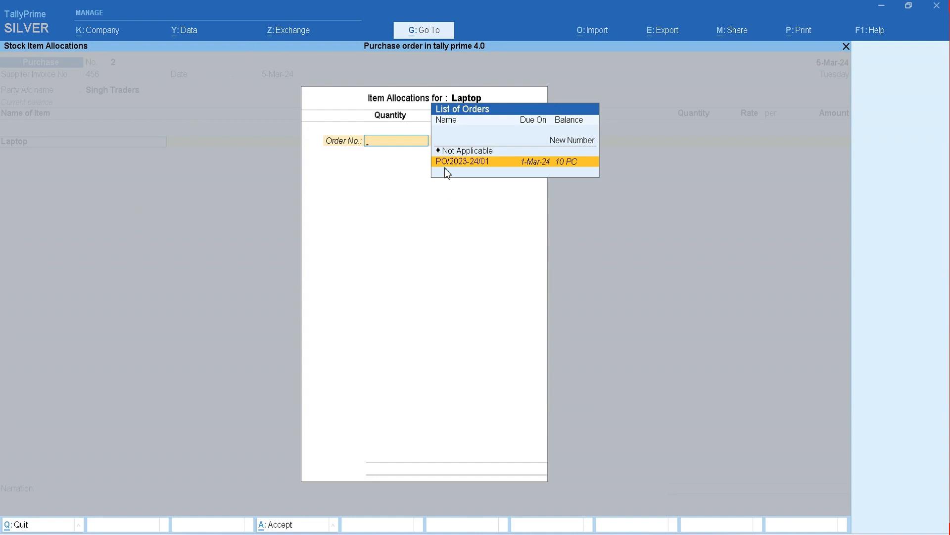
{"action": "left_click", "coordinate": [576, 163]}
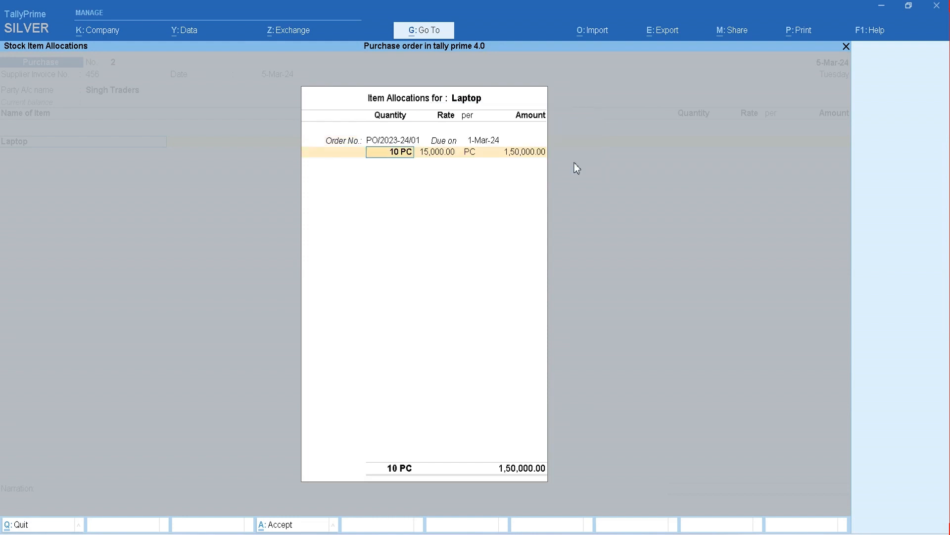
{"action": "type", "text": "8"}
{"action": "key", "text": "Return"}
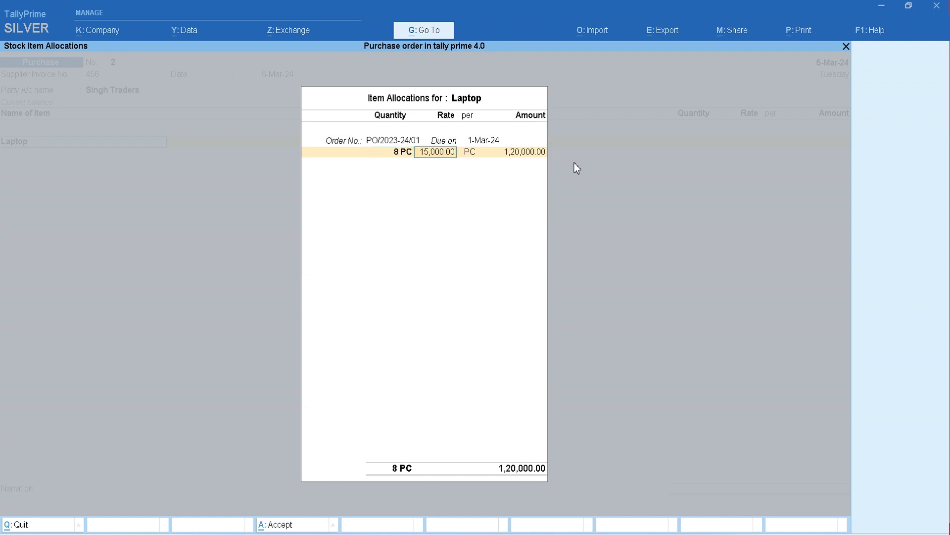
{"action": "key", "text": "Return"}
{"action": "key", "text": "Return"}
{"action": "key", "text": "Return"}
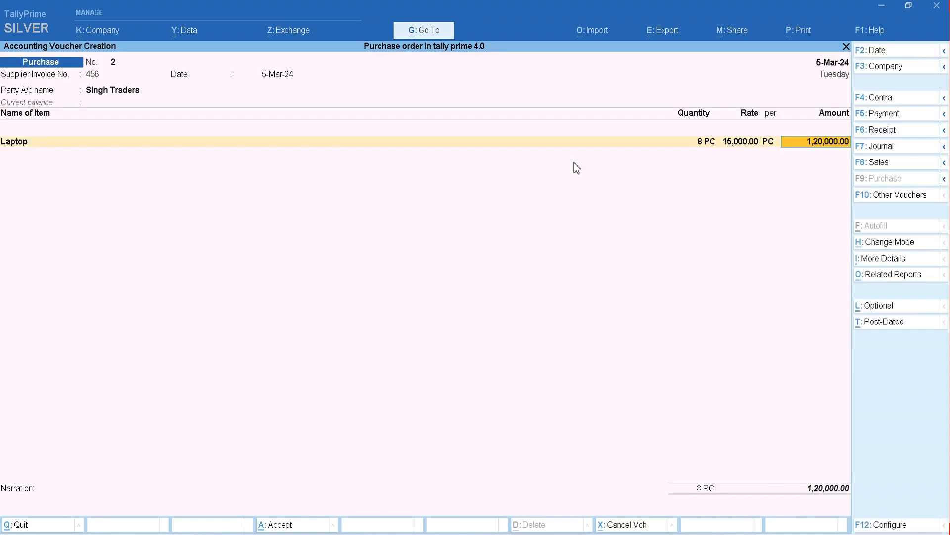
Allocate the full Laptop amount to the Goods Purchase ledger.
{"action": "key", "text": "Return"}
{"action": "key", "text": "BackSpace"}
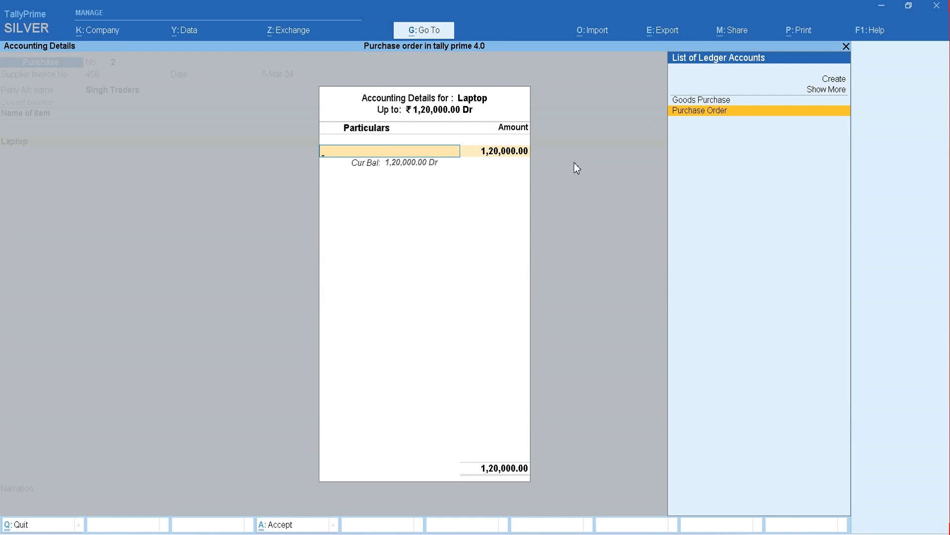
{"action": "key", "text": "Up"}
{"action": "key", "text": "Return"}
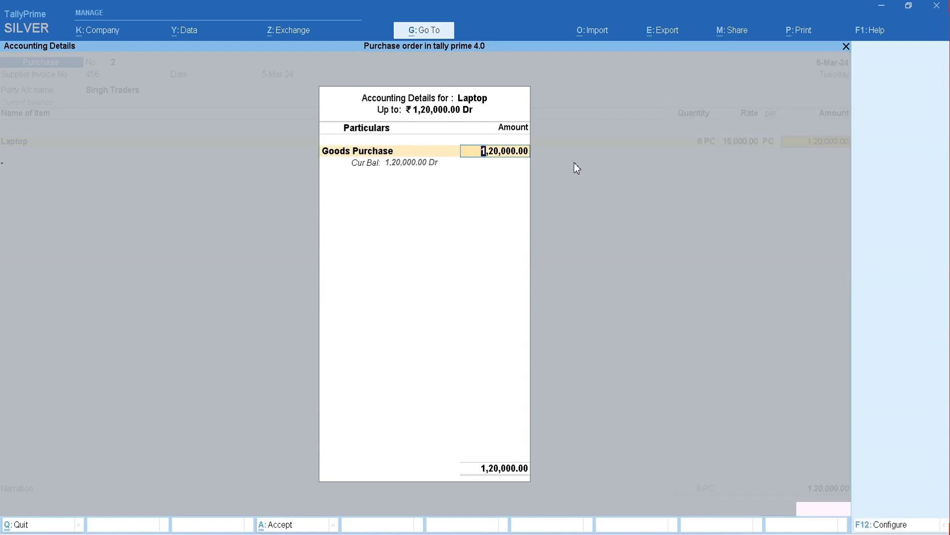
{"action": "key", "text": "Return"}
Add SSD against the pending purchase order due 1-Mar-24, with a quantity of 8 PC at the order's rate.
{"action": "type", "text": "ss"}
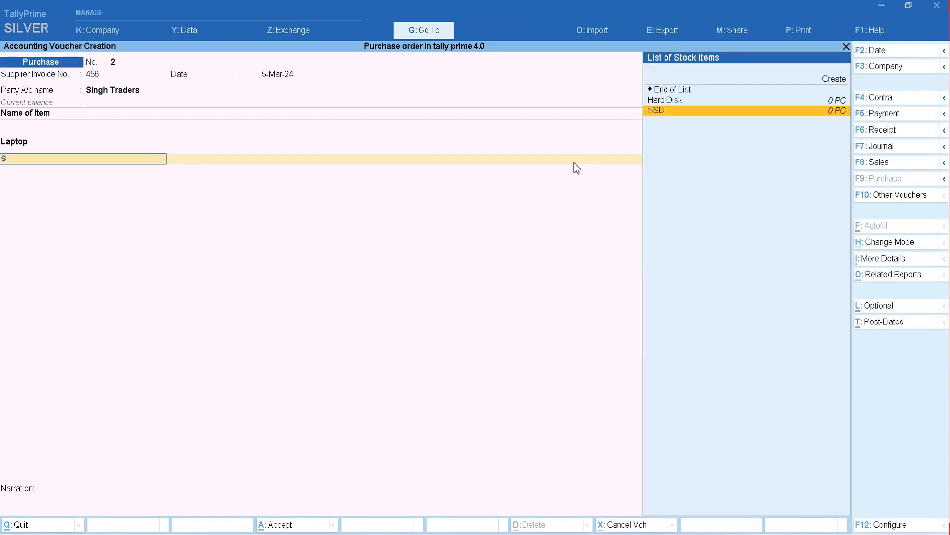
{"action": "key", "text": "Return"}
{"action": "key", "text": "Down"}
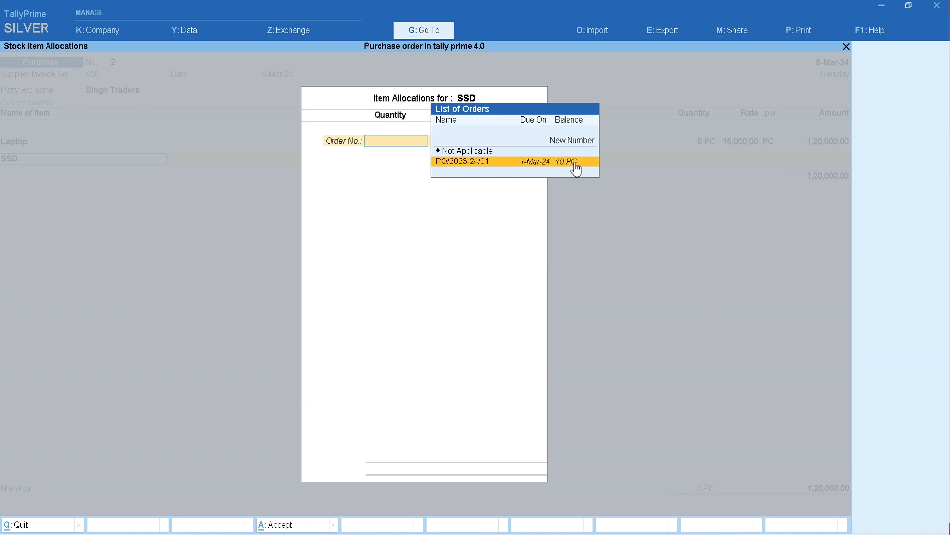
{"action": "key", "text": "Return"}
{"action": "type", "text": "8"}
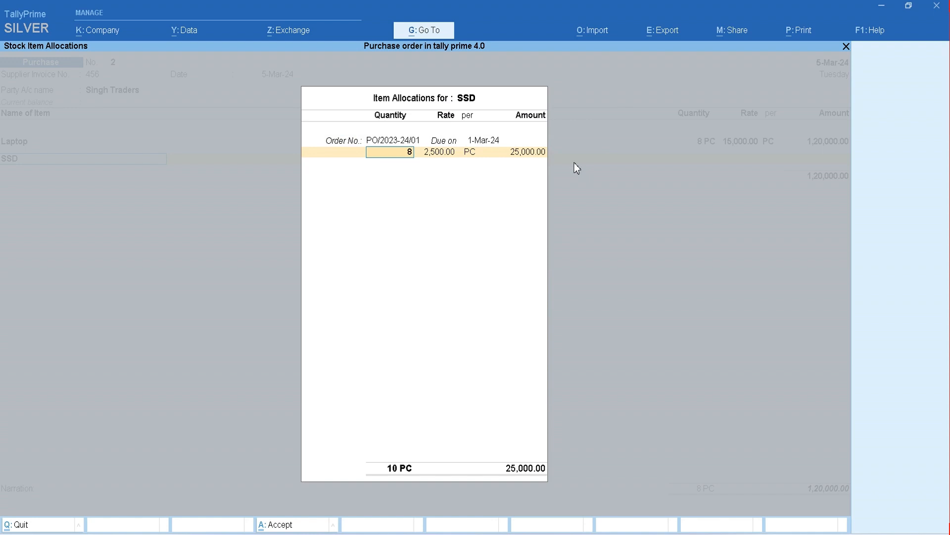
{"action": "key", "text": "Return"}
{"action": "key", "text": "Return"}
{"action": "key", "text": "Return"}
{"action": "key", "text": "Return"}
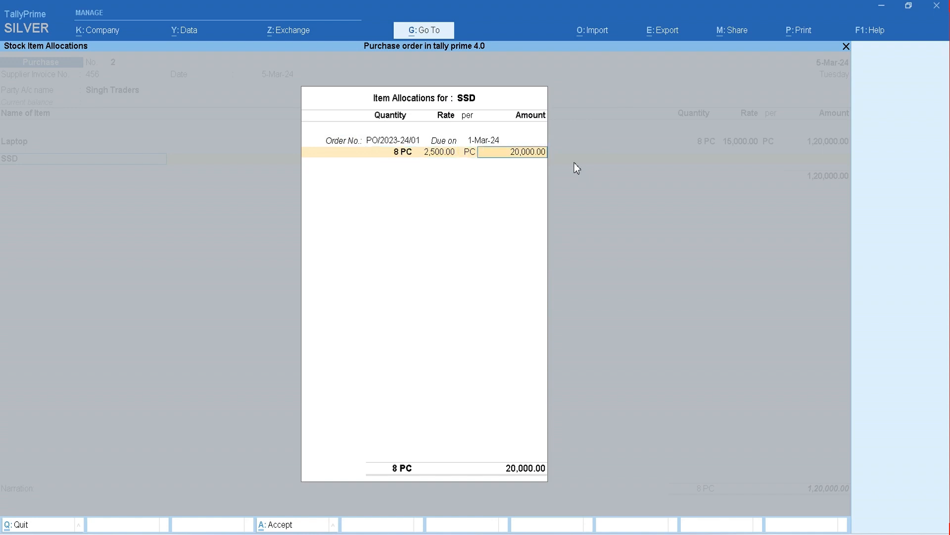
{"action": "key", "text": "Return"}
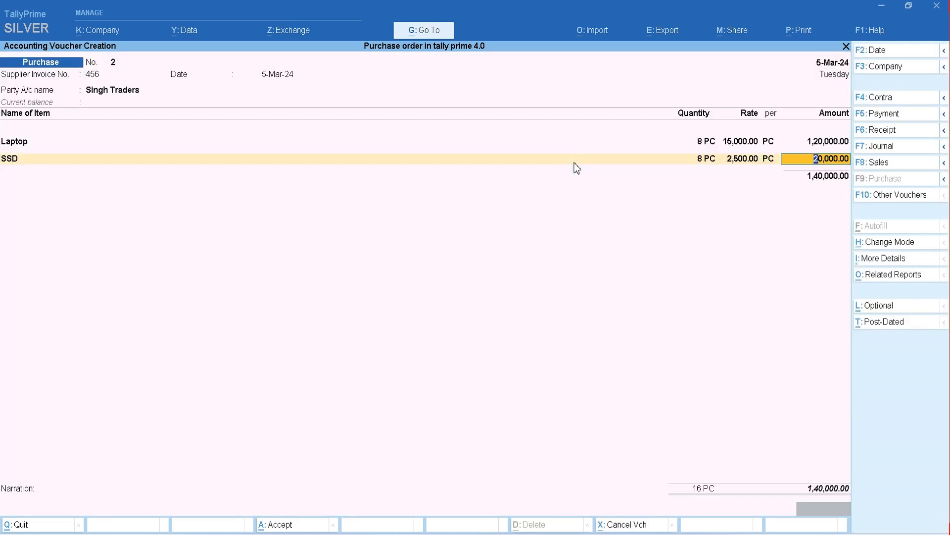
Allocate the full SSD amount to the Goods Purchase ledger.
{"action": "key", "text": "Return"}
{"action": "key", "text": "Up"}
{"action": "key", "text": "Return"}
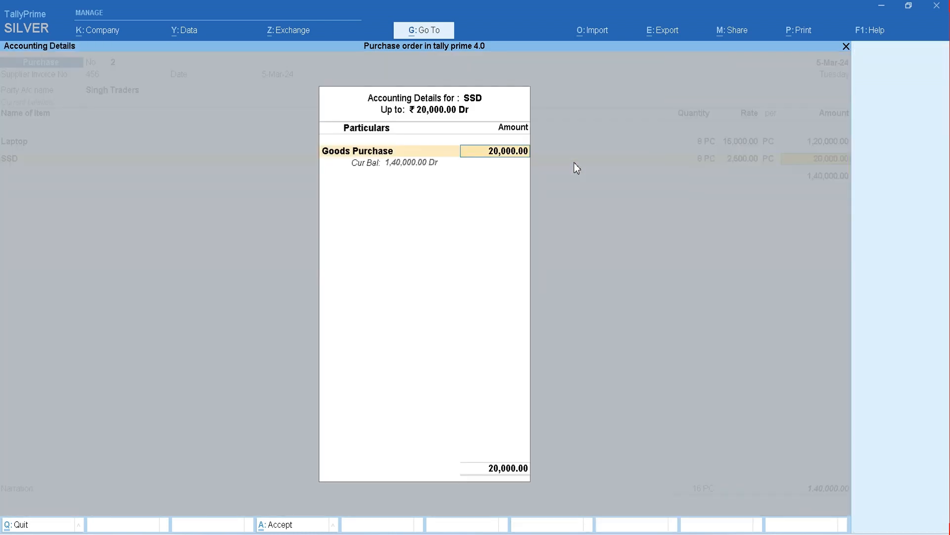
{"action": "key", "text": "Return"}
Add Hard Disk against the pending purchase order due 1-Mar-24, with a quantity of 8 PC at the order's rate.
{"action": "type", "text": "h"}
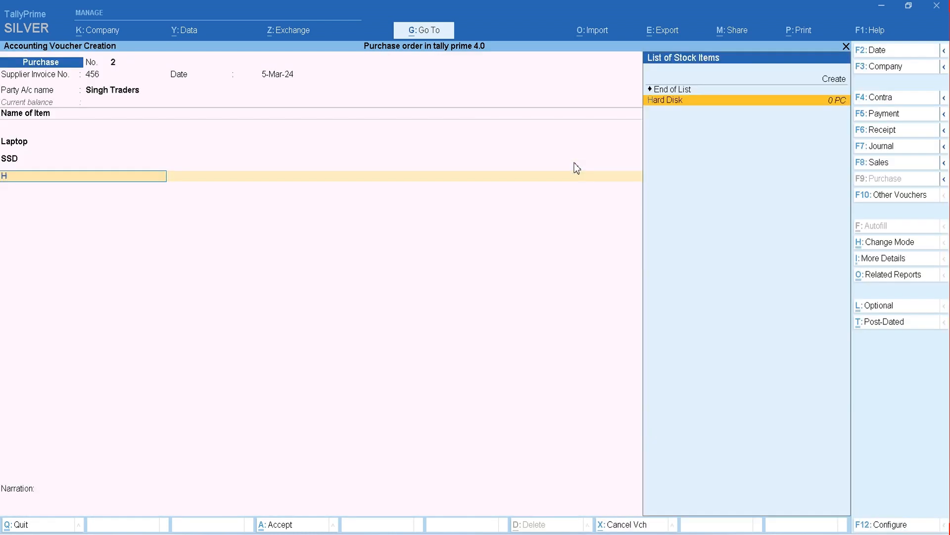
{"action": "key", "text": "Return"}
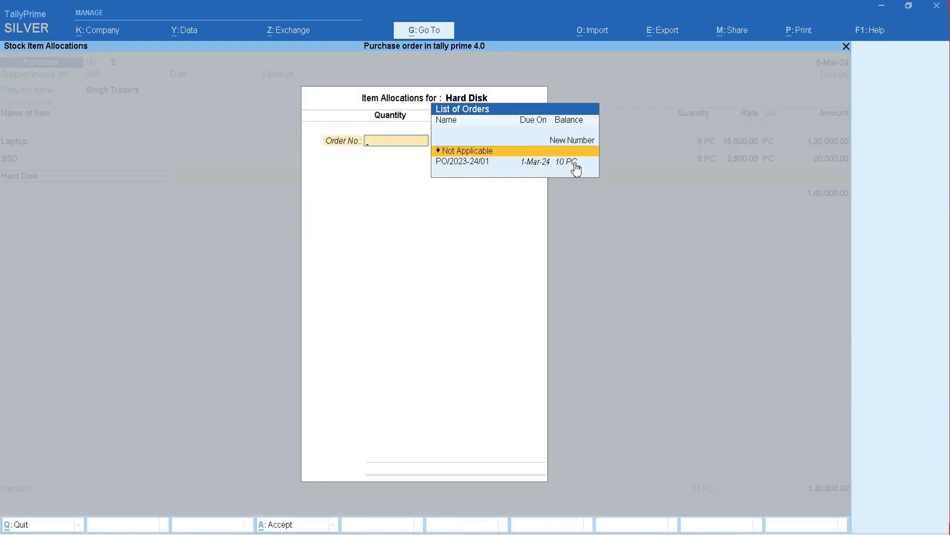
{"action": "key", "text": "Down"}
{"action": "key", "text": "Return"}
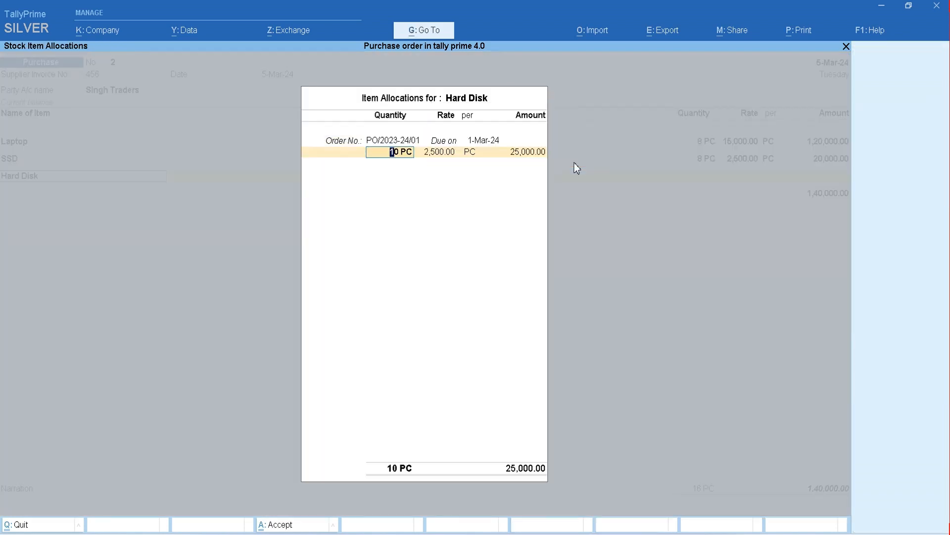
{"action": "type", "text": "8"}
{"action": "key", "text": "Return"}
{"action": "key", "text": "Return"}
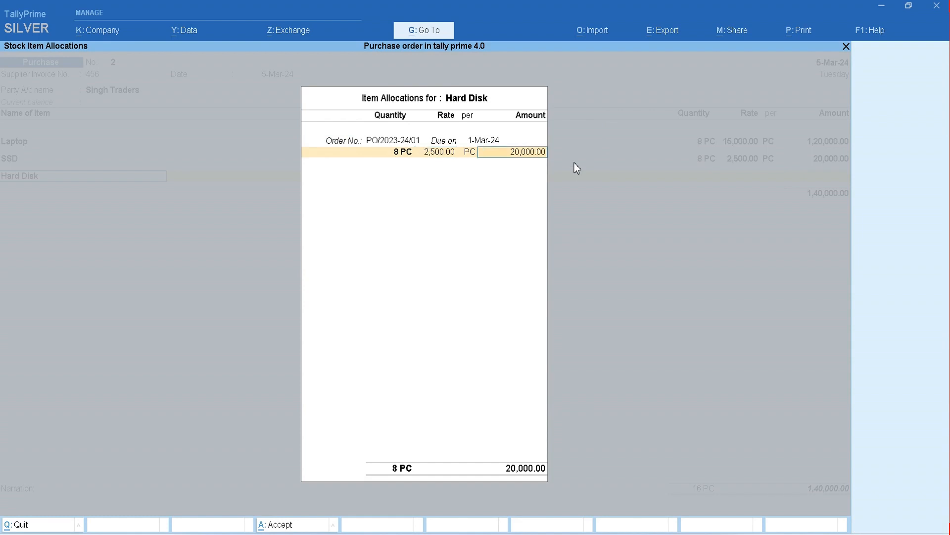
{"action": "key", "text": "Return"}
{"action": "key", "text": "Return"}
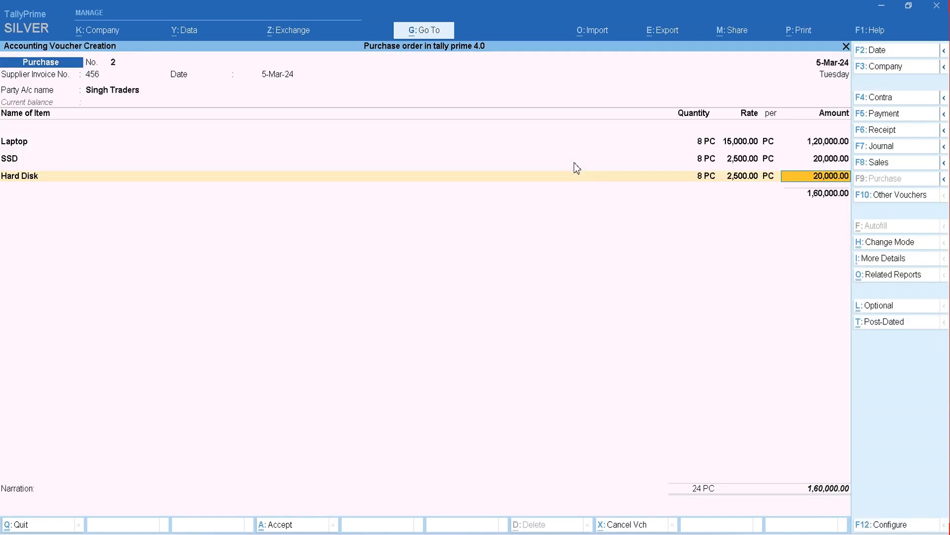
Allocate the full Hard Disk amount to the Goods Purchase ledger.
{"action": "key", "text": "Return"}
{"action": "key", "text": "Up"}
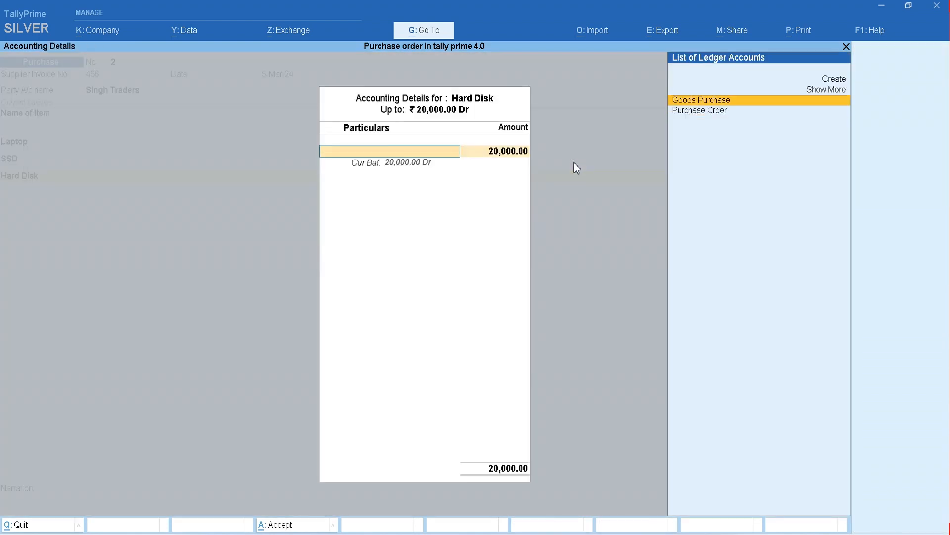
{"action": "key", "text": "Return"}
{"action": "key", "text": "Return"}
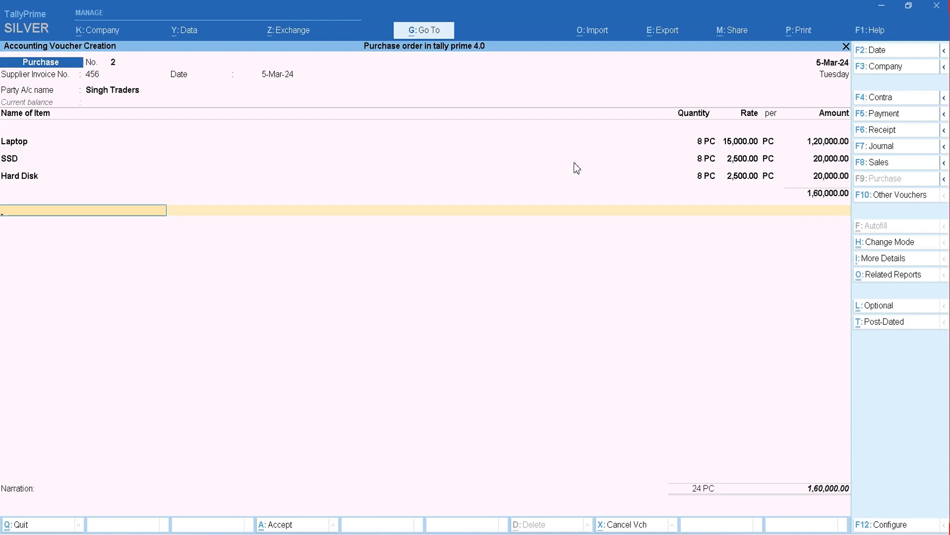
Add the Cgst and Sgst tax ledgers below the purchased items with their calculated amounts.
{"action": "type", "text": "Cg"}
{"action": "key", "text": "Return"}
{"action": "key", "text": "Return"}
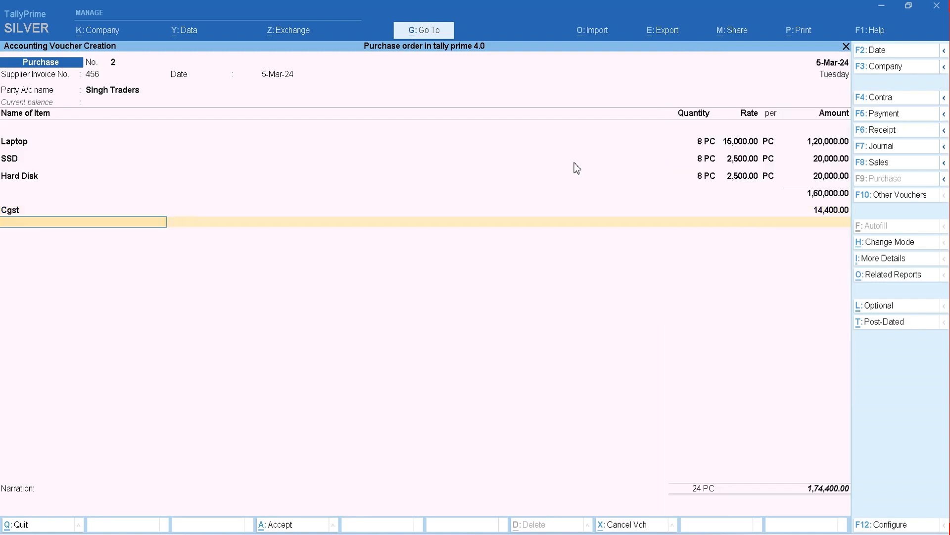
{"action": "type", "text": "Sg"}
{"action": "key", "text": "Return"}
{"action": "key", "text": "Return"}
{"action": "key", "text": "Return"}
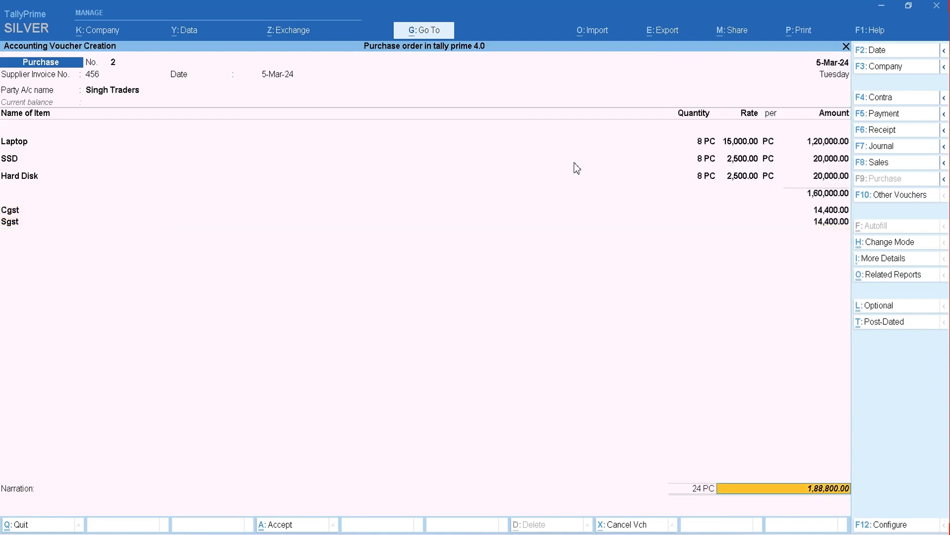
Record the full Singh Traders bill as a New Ref under the supplier invoice number, without credit days, and save the purchase voucher.
{"action": "key", "text": "Return"}
{"action": "key", "text": "Return"}
{"action": "key", "text": "Return"}
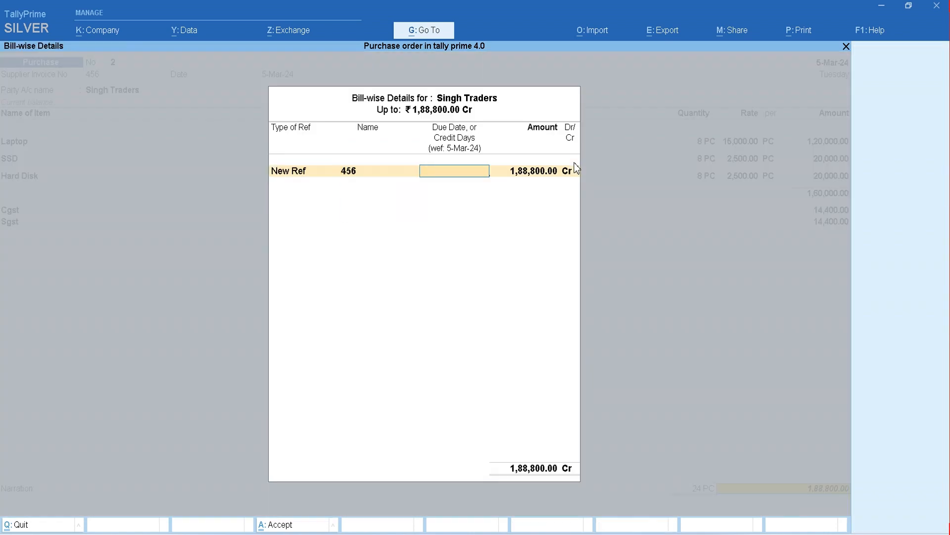
{"action": "key", "text": "Return"}
{"action": "key", "text": "Return"}
{"action": "key", "text": "Return"}
{"action": "key", "text": "Return"}
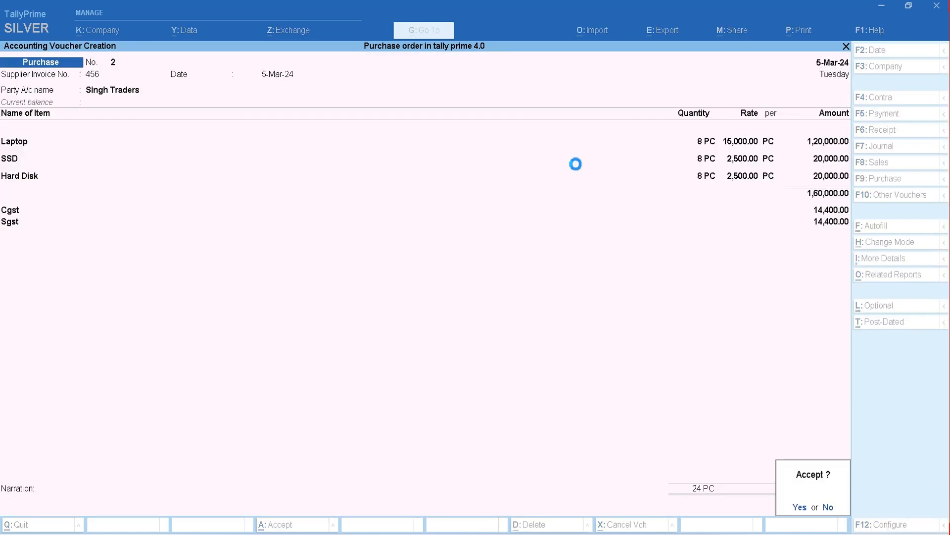
{"action": "key", "text": "Return"}
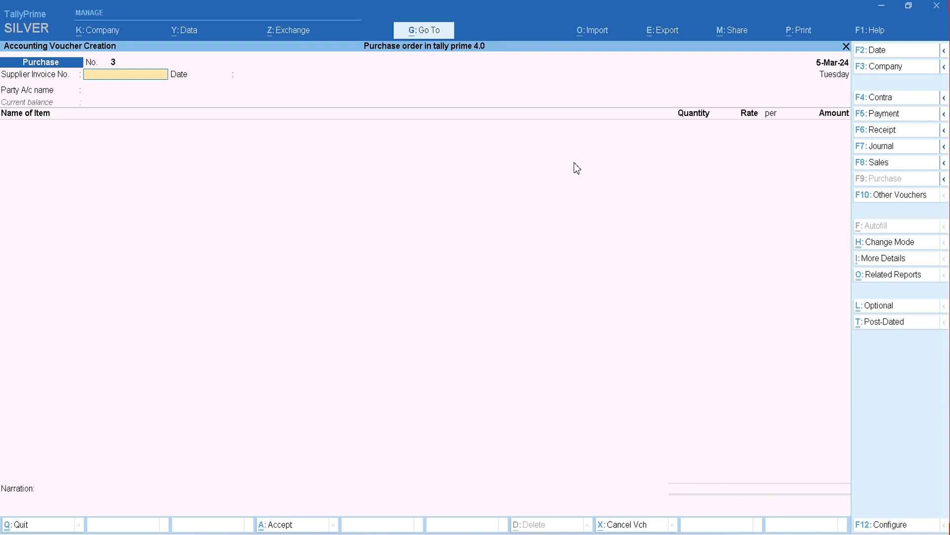
Leave voucher entry and go to the Statements of Inventory reports.
{"action": "key", "text": "Escape"}
{"action": "key", "text": "Return"}
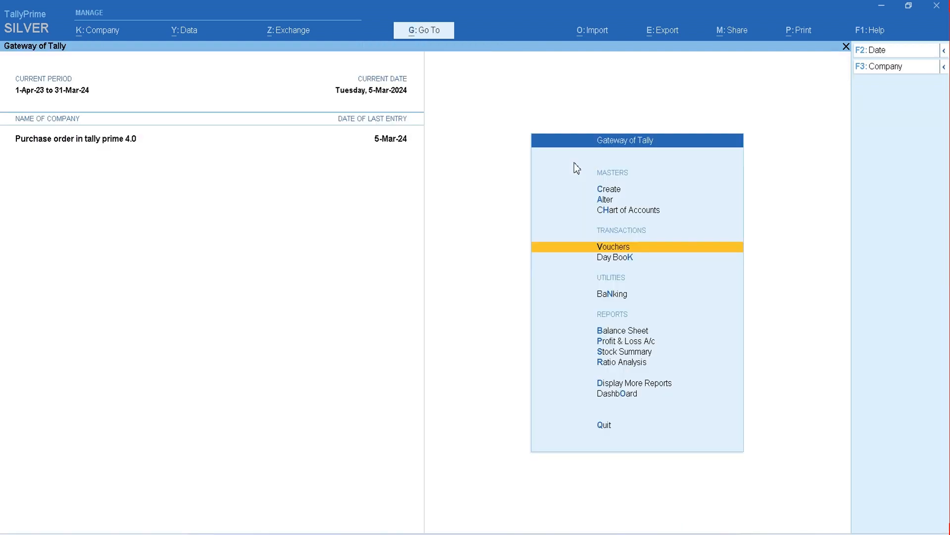
{"action": "key", "text": "d"}
{"action": "key", "text": "Down"}
{"action": "key", "text": "Down"}
{"action": "key", "text": "Down"}
{"action": "key", "text": "Down"}
{"action": "key", "text": "Down"}
{"action": "key", "text": "Down"}
{"action": "key", "text": "Down"}
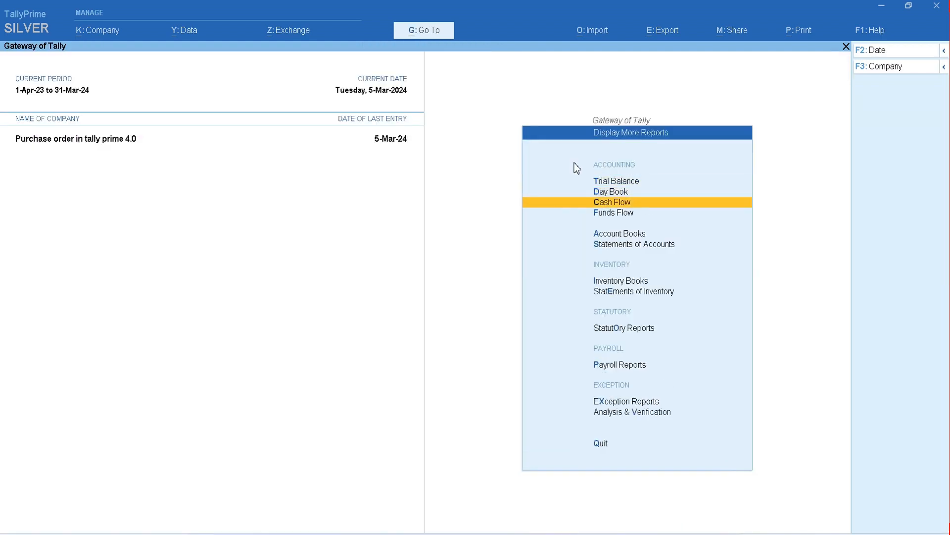
{"action": "key", "text": "Return"}
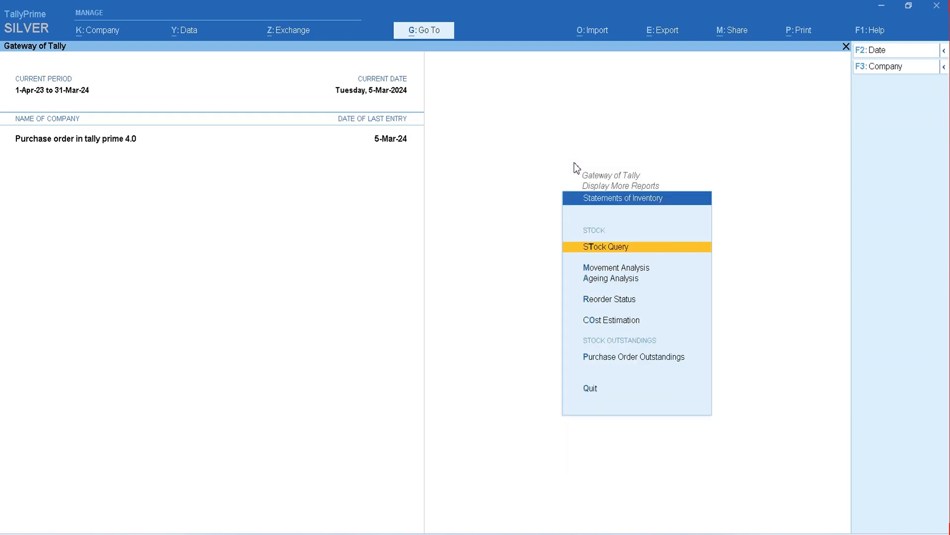
Open the Purchase Order Outstandings report for all orders and expand it to its detailed format.
{"action": "key", "text": "Down"}
{"action": "key", "text": "Down"}
{"action": "key", "text": "Down"}
{"action": "key", "text": "Down"}
{"action": "key", "text": "Down"}
{"action": "key", "text": "Down"}
{"action": "key", "text": "Up"}
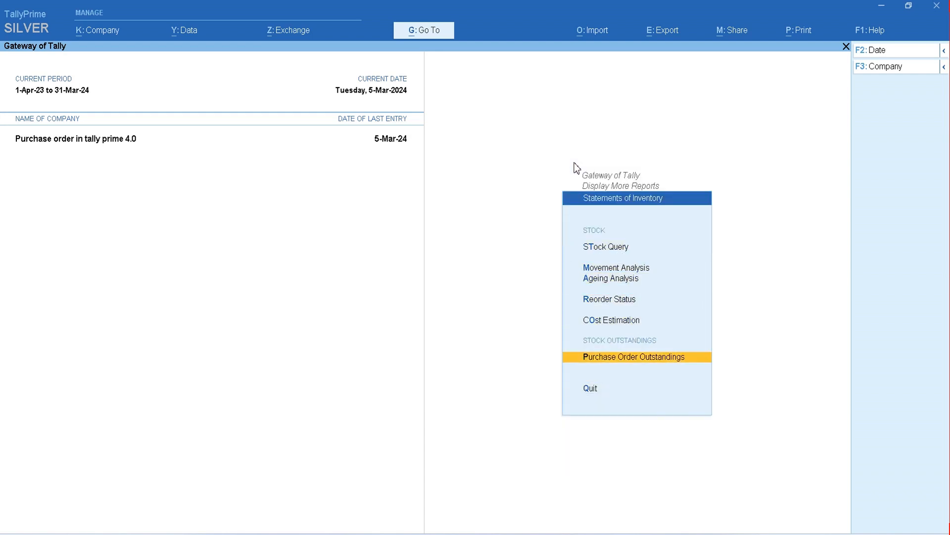
{"action": "key", "text": "Return"}
{"action": "key", "text": "Down"}
{"action": "key", "text": "Down"}
{"action": "key", "text": "Down"}
{"action": "key", "text": "Down"}
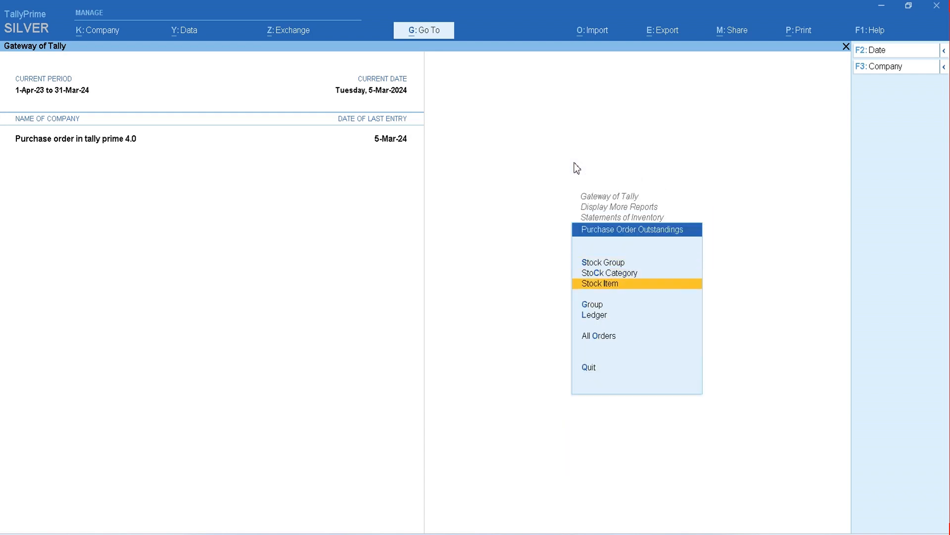
{"action": "key", "text": "Return"}
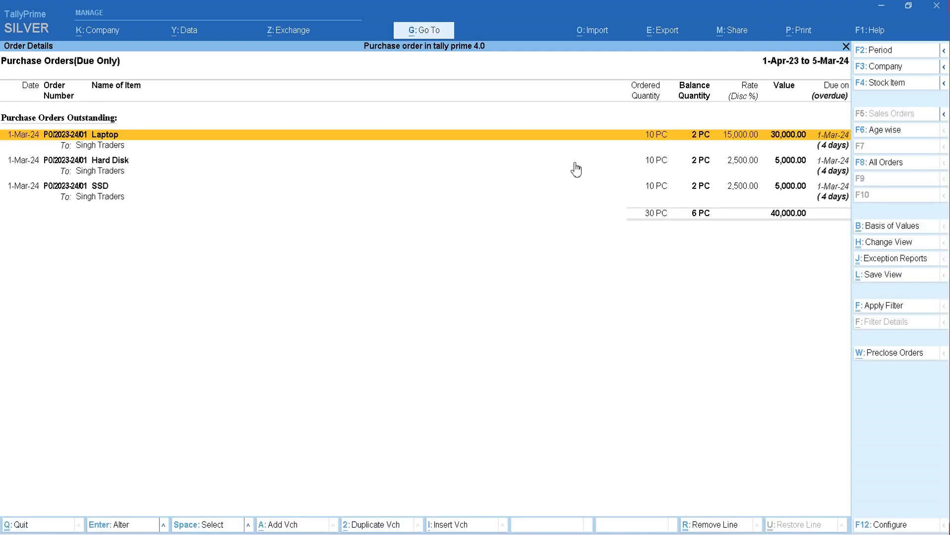
{"action": "key", "text": "alt+F5"}
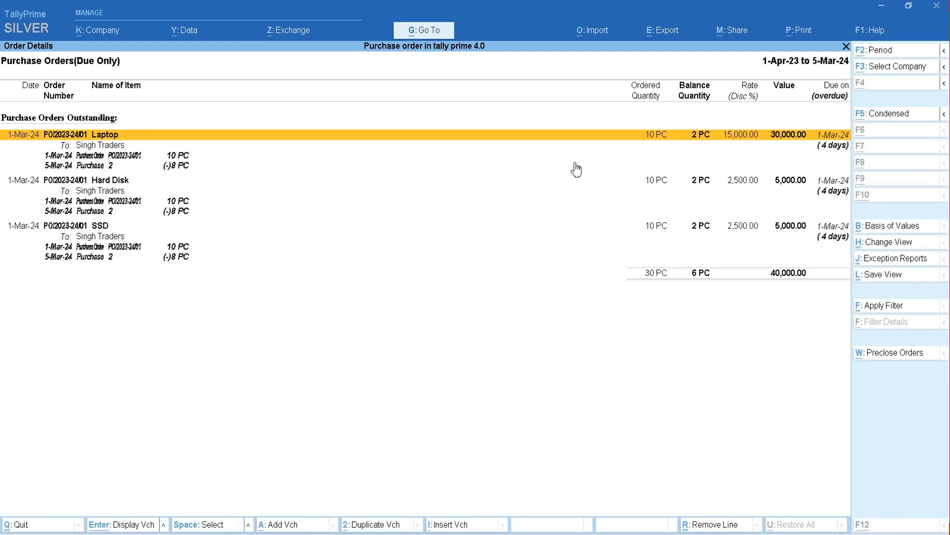
{"action": "key", "text": "Down"}
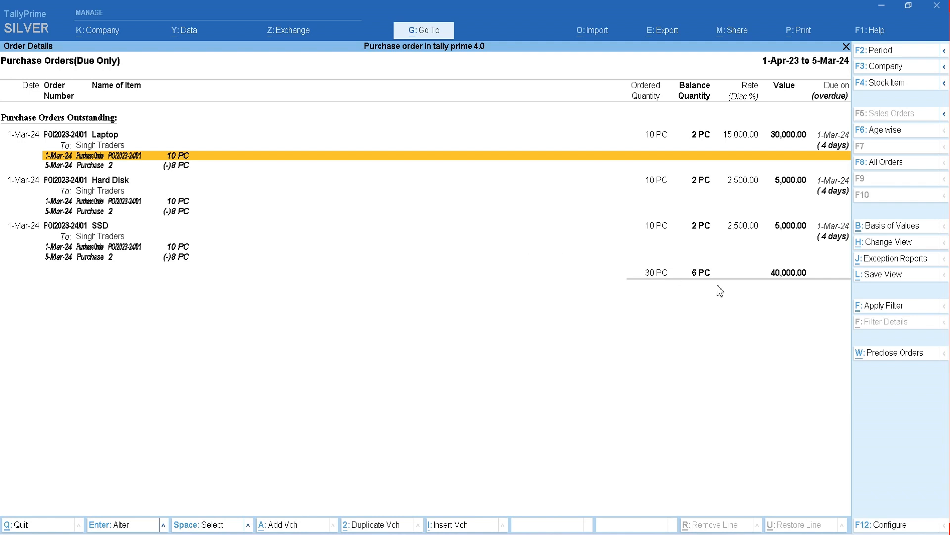
Start preclosing the outstanding orders and preclose 2 PC of Hard Disk, closed on 5-Mar-24, with no reason given.
{"action": "left_click", "coordinate": [896, 352]}
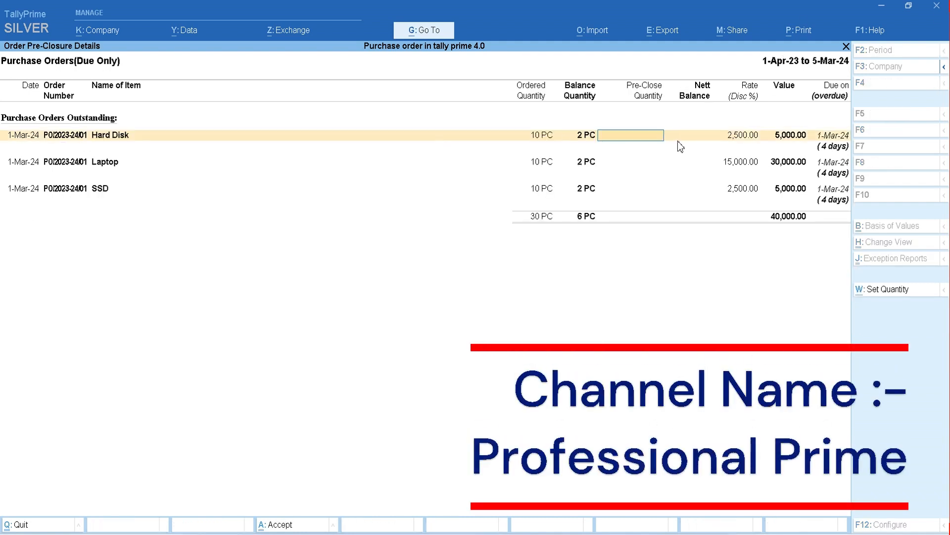
{"action": "type", "text": "2"}
{"action": "key", "text": "Return"}
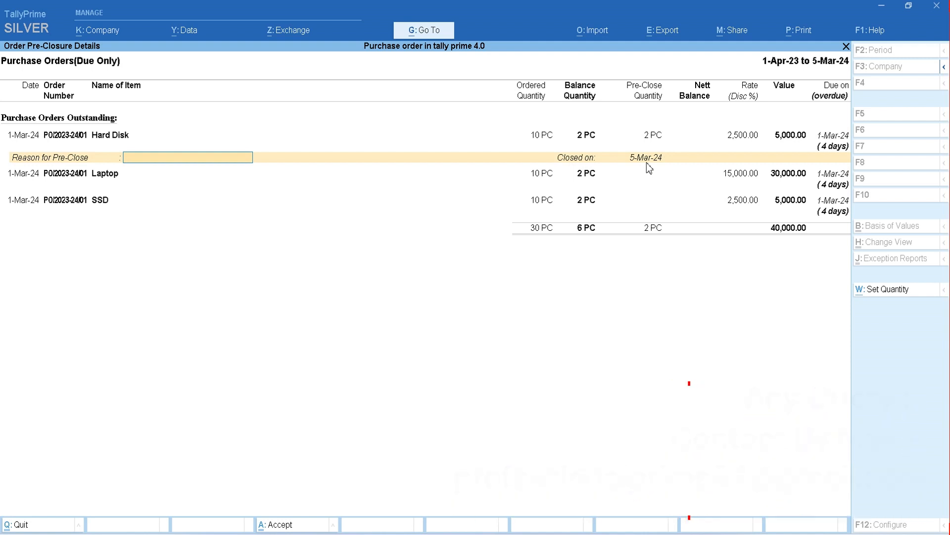
{"action": "key", "text": "Return"}
{"action": "key", "text": "Return"}
{"action": "key", "text": "Return"}
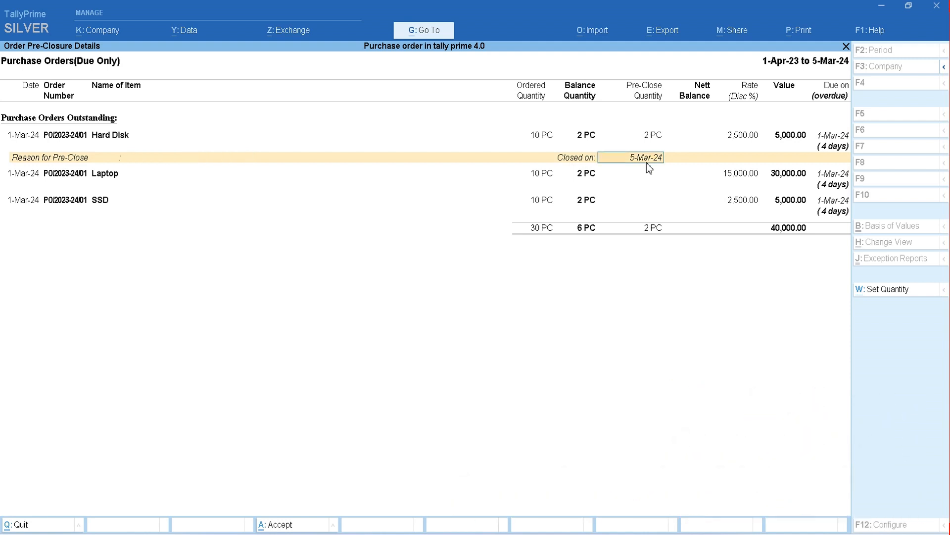
{"action": "key", "text": "Up"}
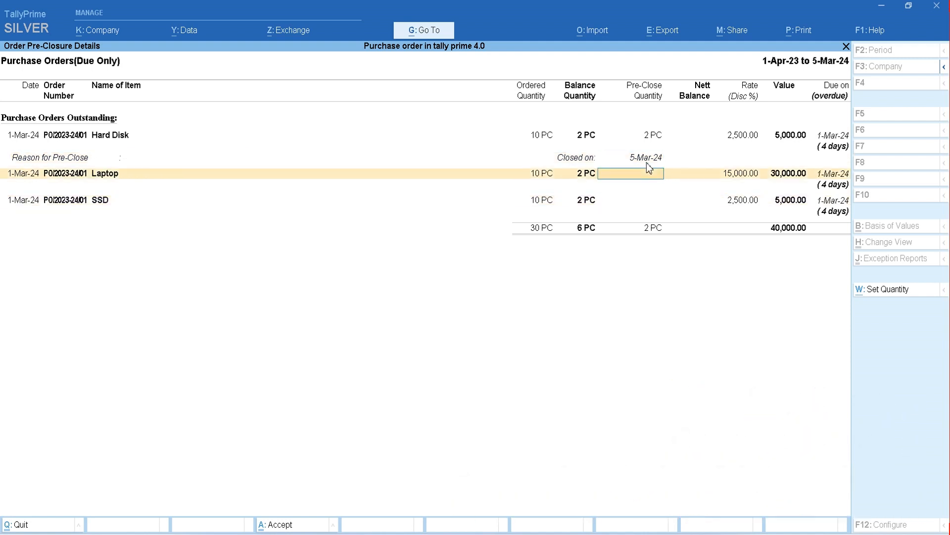
Preclose 2 PC of Laptop, closed on 5-Mar-24, leaving the reason blank.
{"action": "type", "text": "2"}
{"action": "key", "text": "Return"}
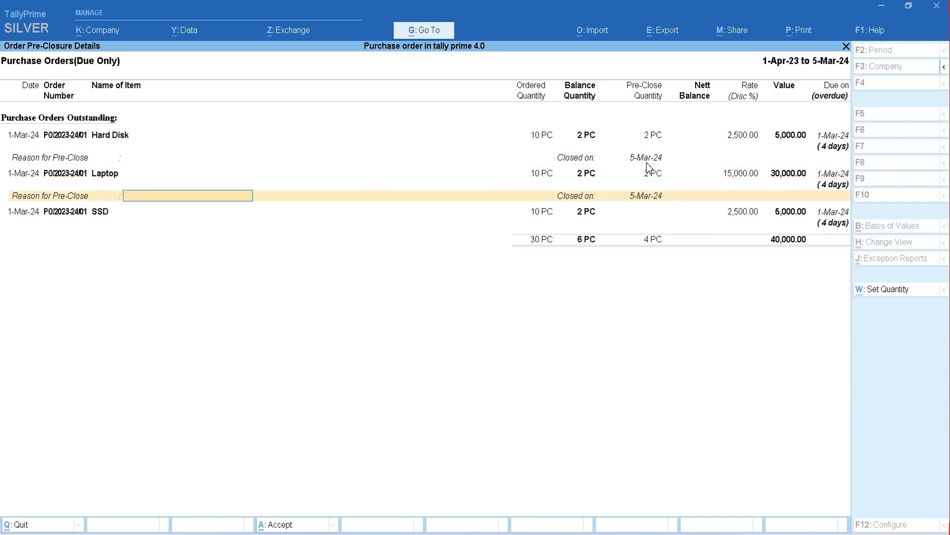
{"action": "key", "text": "Return"}
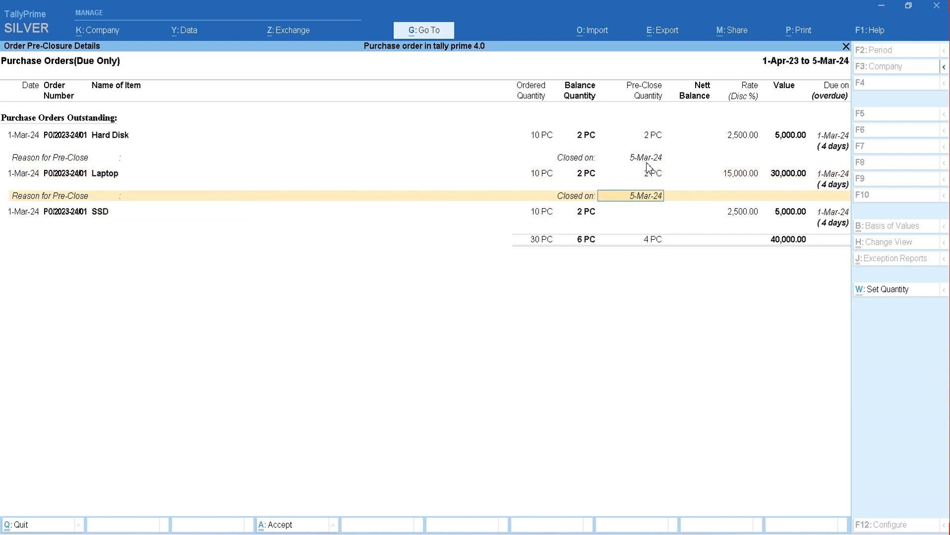
{"action": "key", "text": "BackSpace"}
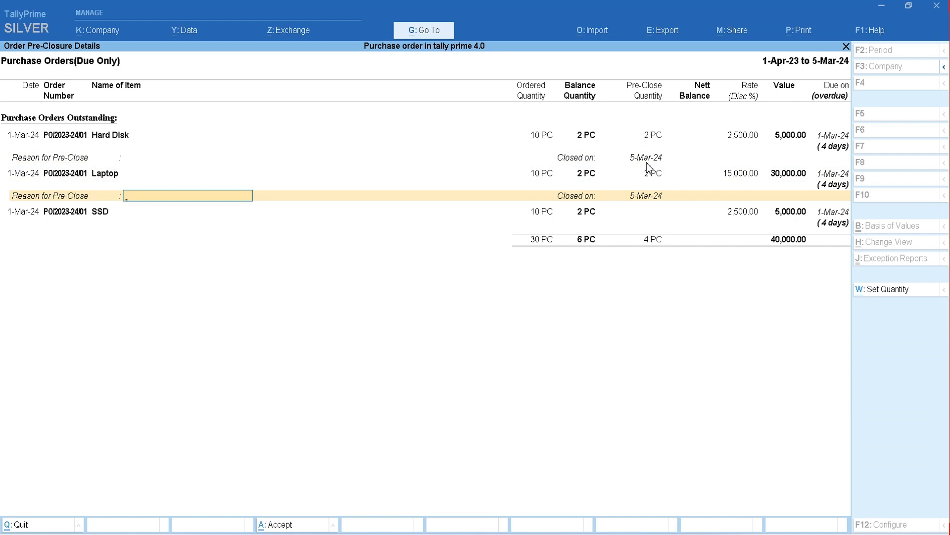
{"action": "key", "text": "Return"}
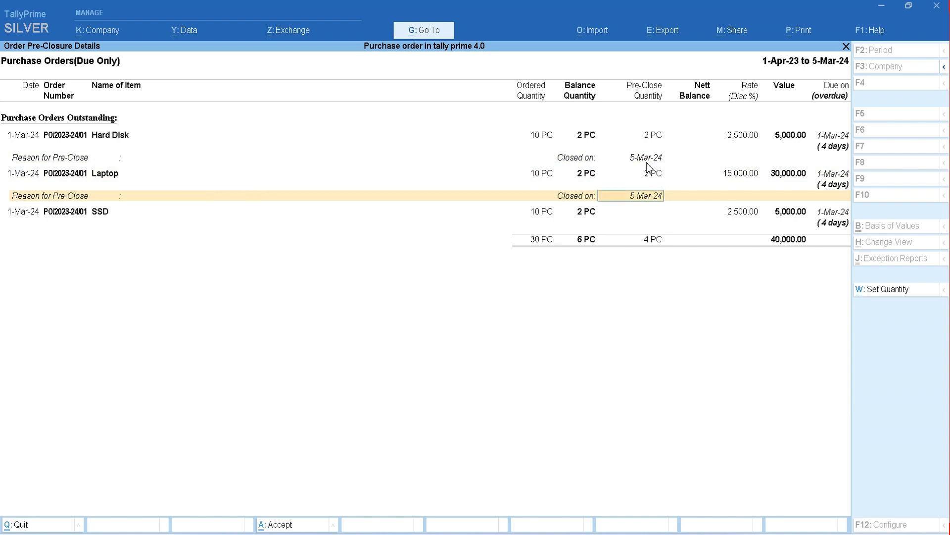
{"action": "key", "text": "Return"}
Preclose 2 PC of SSD, closed on 5-Mar-24 without a reason, and save the order pre-closure.
{"action": "type", "text": "2"}
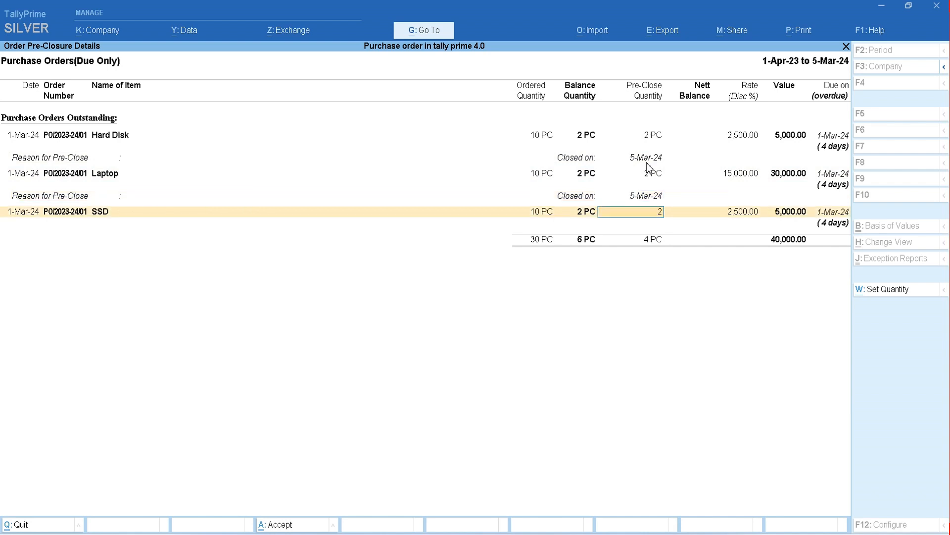
{"action": "key", "text": "Return"}
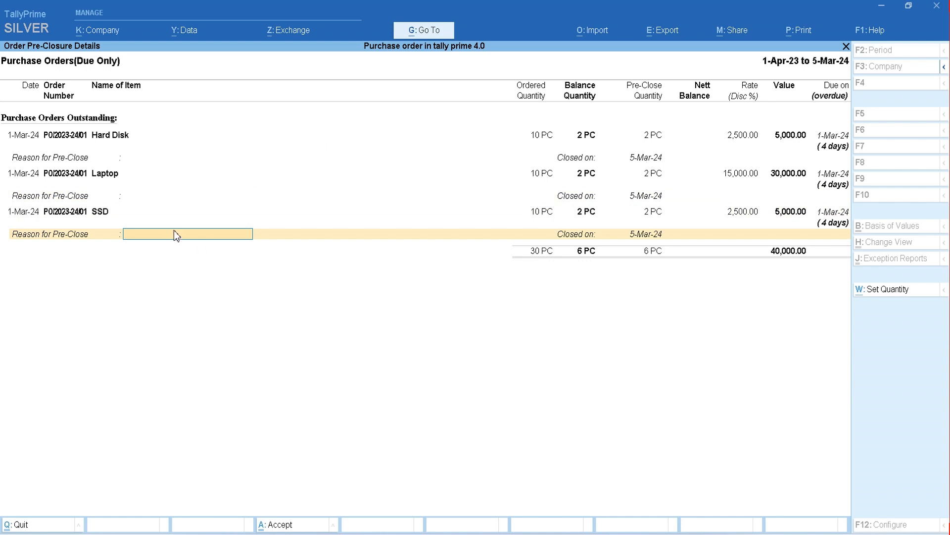
{"action": "key", "text": "Return"}
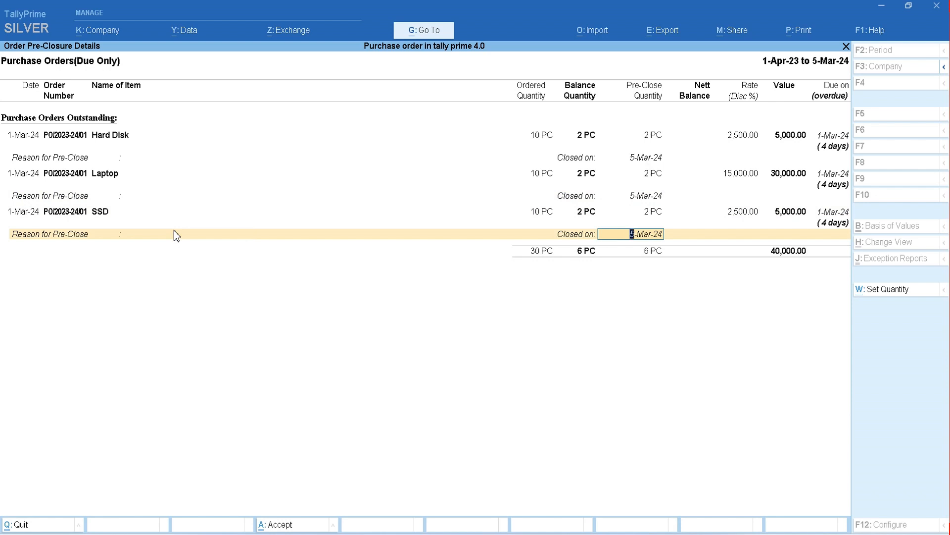
{"action": "key", "text": "Return"}
{"action": "key", "text": "Return"}
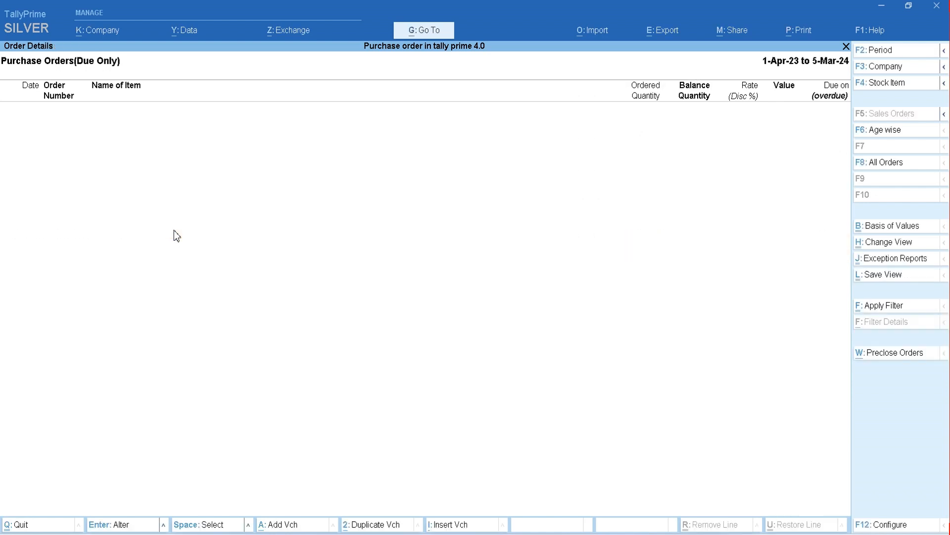
Reopen the outstanding purchase orders report for all orders to check for remaining balances, and close it.
{"action": "key", "text": "Escape"}
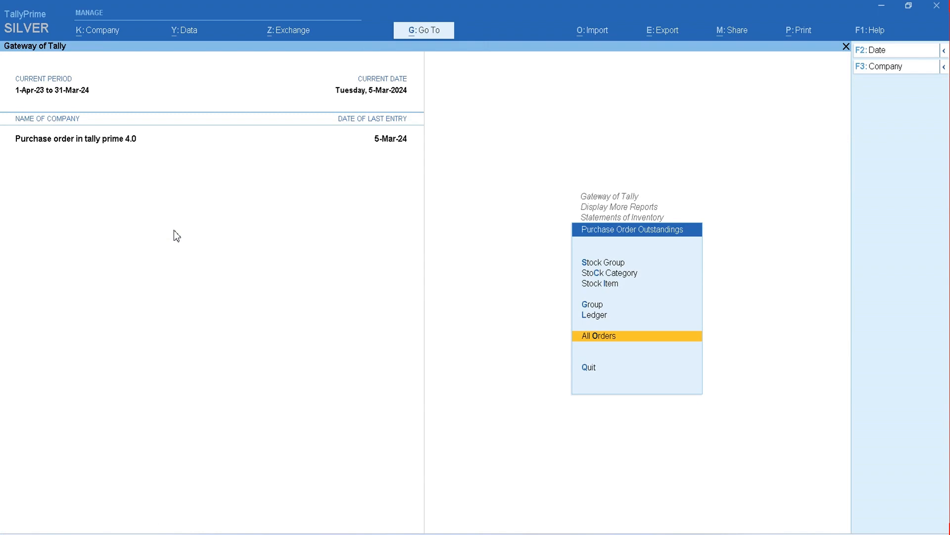
{"action": "key", "text": "Return"}
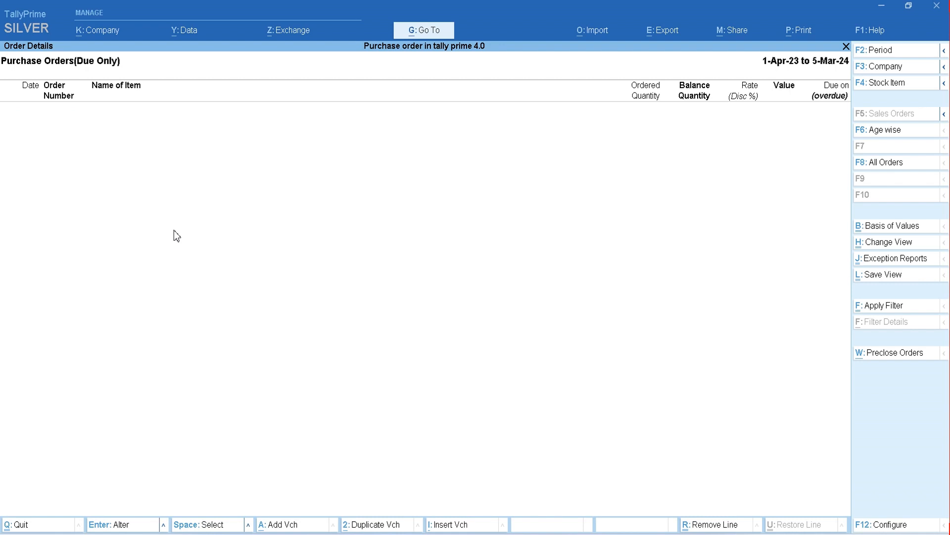
{"action": "key", "text": "Escape"}
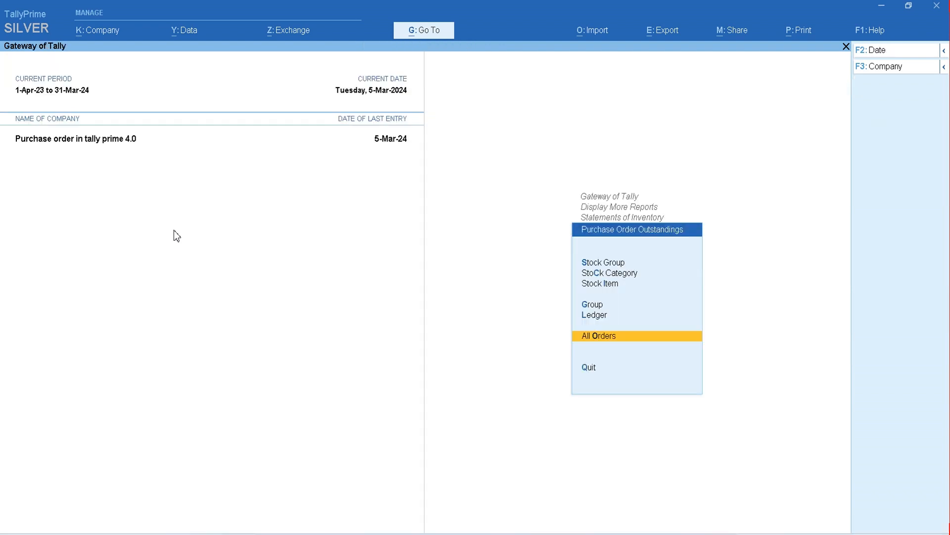
Check the purchase order outstandings by ledger for Singh Traders, and close the report and ledger selection.
{"action": "key", "text": "Up"}
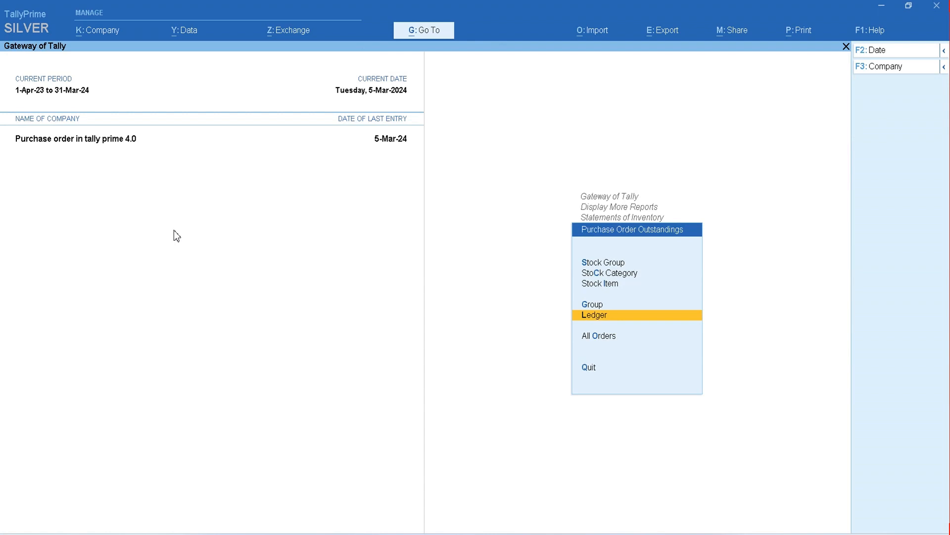
{"action": "key", "text": "Return"}
{"action": "key", "text": "Down"}
{"action": "key", "text": "Down"}
{"action": "key", "text": "Return"}
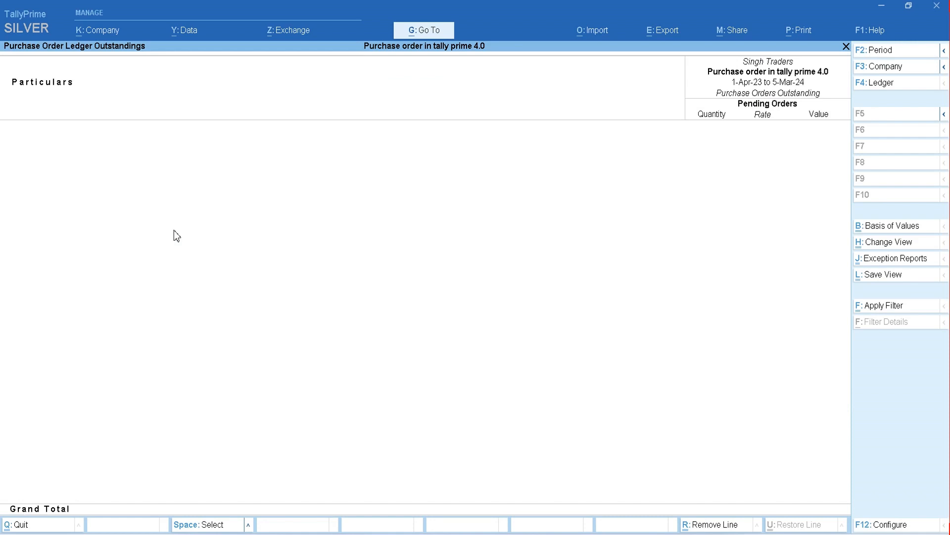
{"action": "key", "text": "Escape"}
{"action": "key", "text": "BackSpace"}
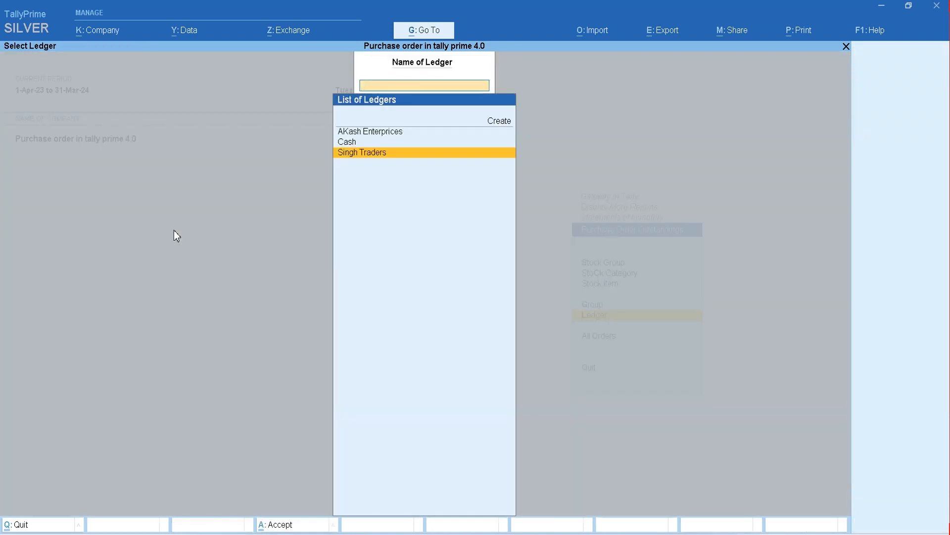
{"action": "key", "text": "Escape"}
Check the purchase order outstandings by stock item for Hard Disk, and go back to the Statements of Inventory.
{"action": "key", "text": "Up"}
{"action": "key", "text": "Up"}
{"action": "key", "text": "Up"}
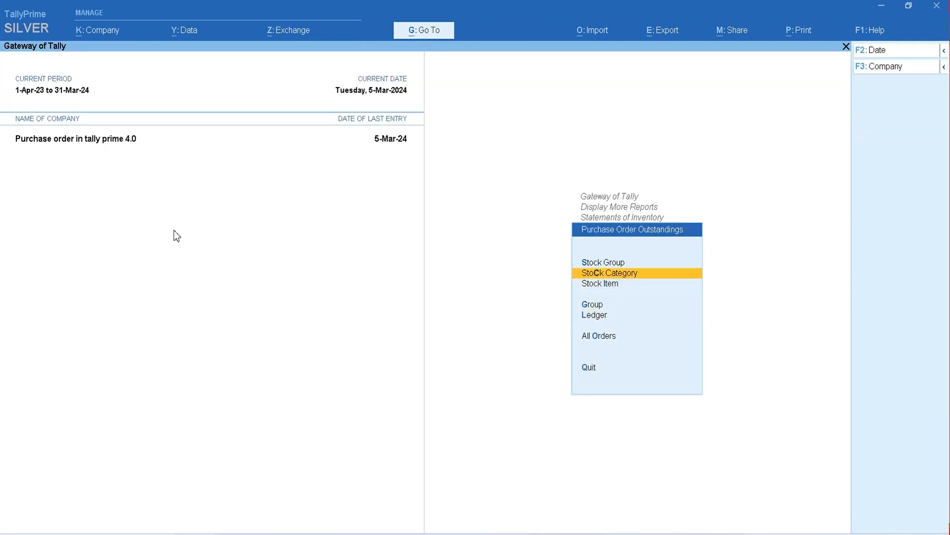
{"action": "key", "text": "Down"}
{"action": "key", "text": "Return"}
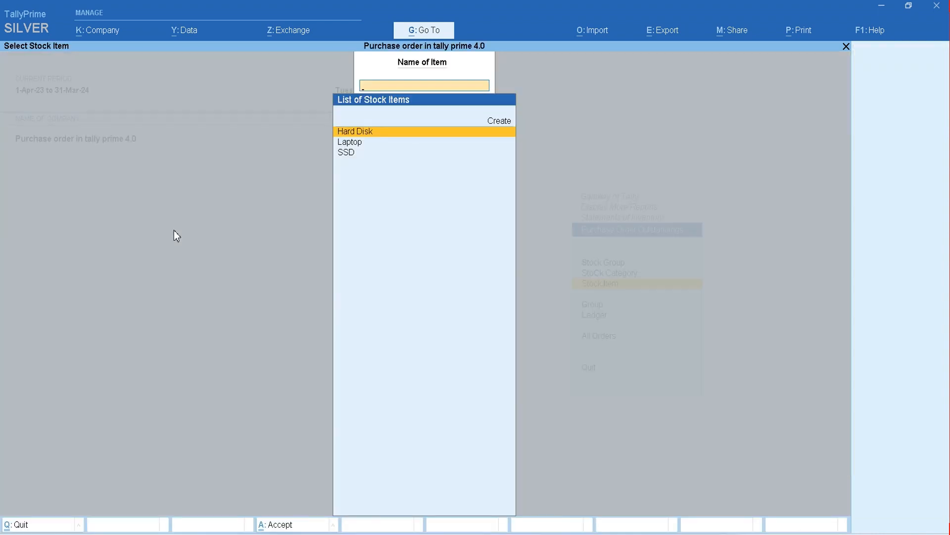
{"action": "key", "text": "Return"}
{"action": "key", "text": "Escape"}
{"action": "key", "text": "BackSpace"}
{"action": "key", "text": "Escape"}
{"action": "key", "text": "Escape"}
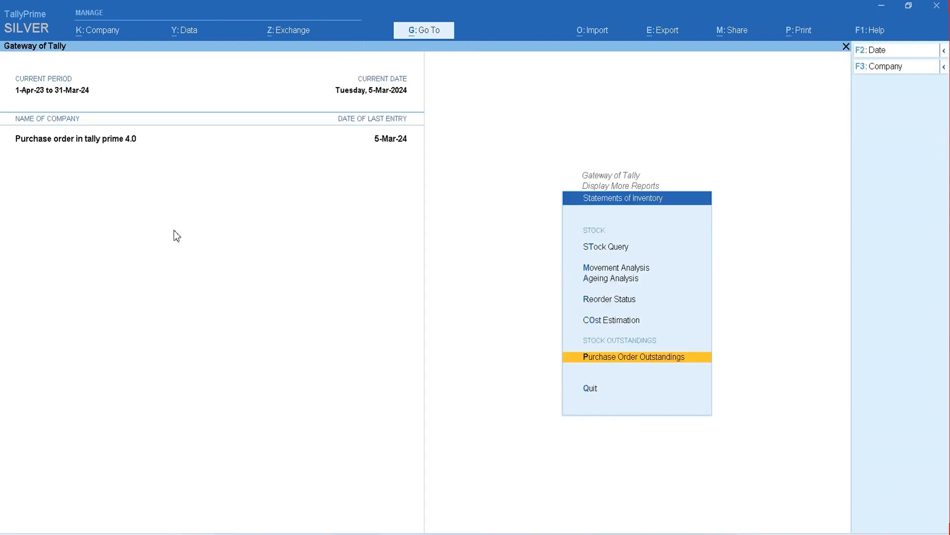